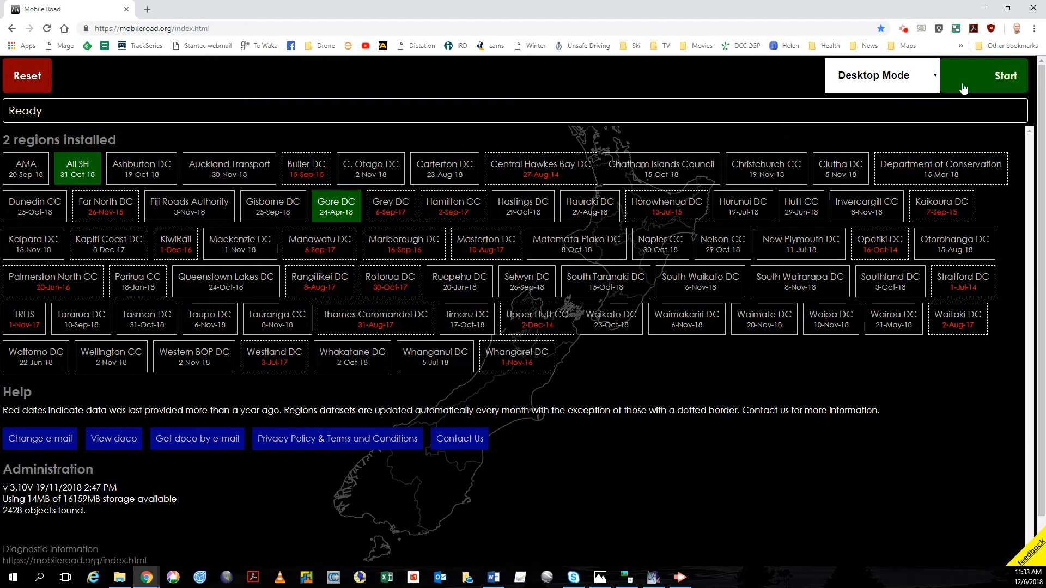
Start Mobile Road in Desktop Mode and open its batch conversions page
{"action": "left_click", "coordinate": [979, 76]}
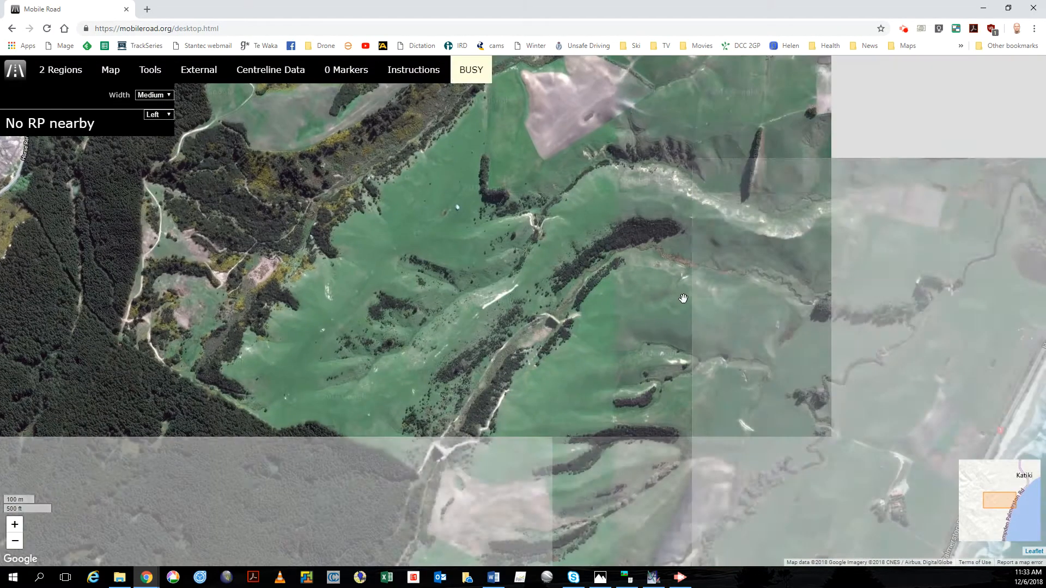
{"action": "left_click_drag", "start_coordinate": [683, 299], "coordinate": [567, 256]}
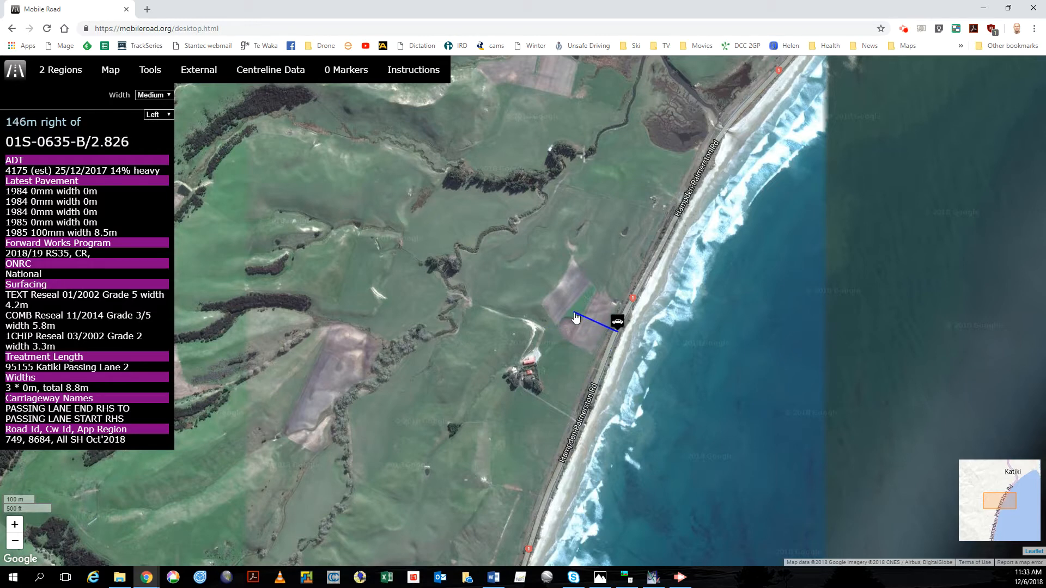
{"action": "left_click", "coordinate": [153, 76]}
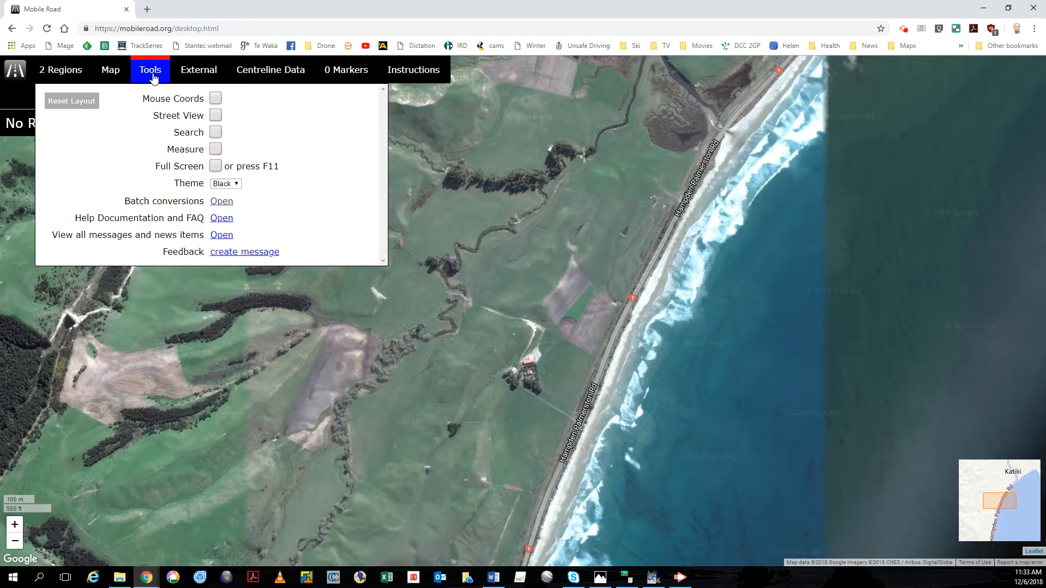
{"action": "left_click", "coordinate": [222, 202]}
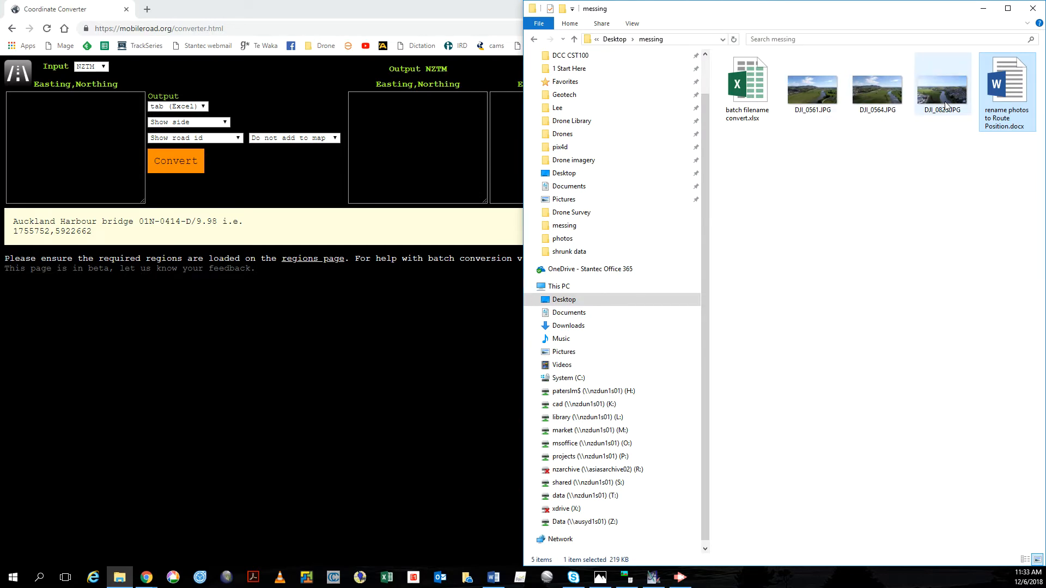
Check the GPS latitude and longitude in the file properties of DJI_0561.JPG in the messing folder
{"action": "right_click", "coordinate": [821, 102]}
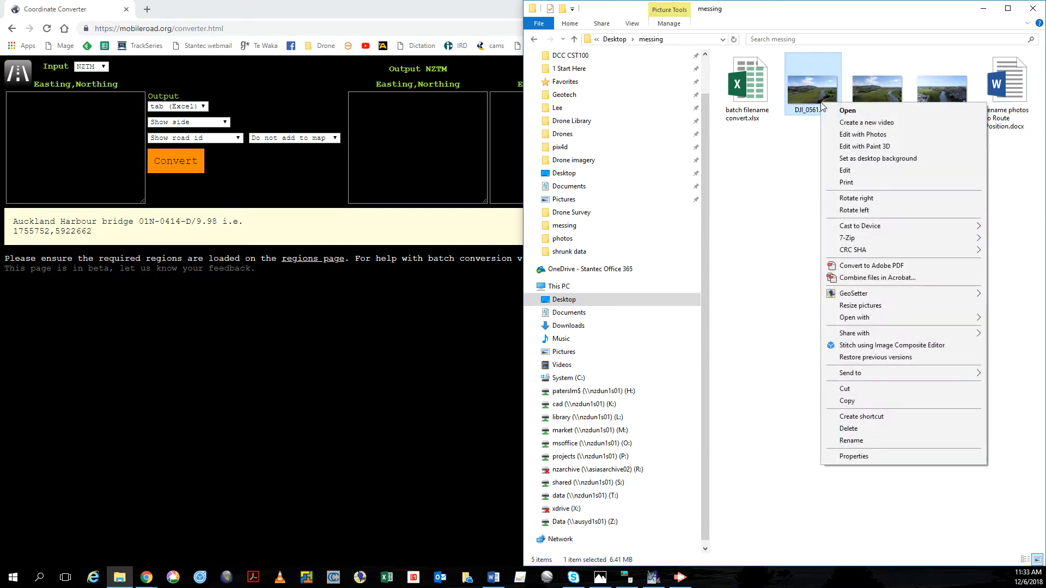
{"action": "left_click", "coordinate": [850, 457]}
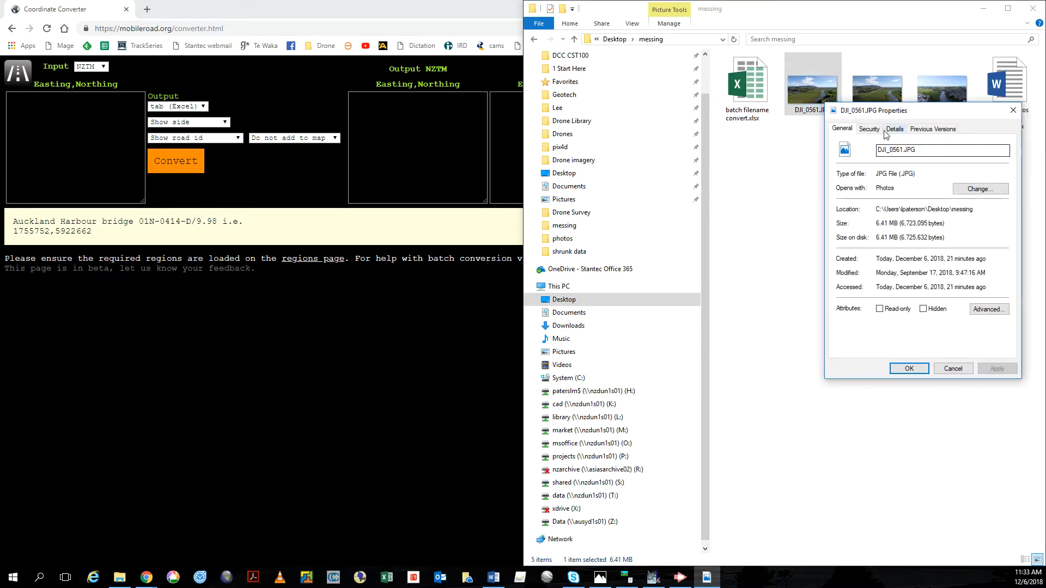
{"action": "left_click", "coordinate": [895, 130]}
{"action": "left_click", "coordinate": [909, 261]}
{"action": "scroll", "coordinate": [909, 260], "scroll_direction": "down", "scroll_amount": 2}
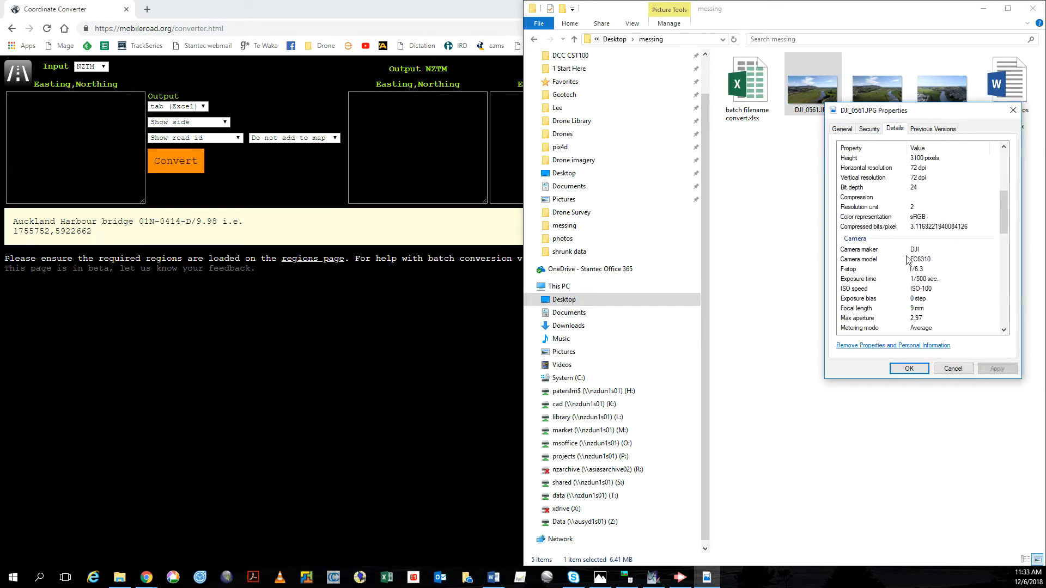
{"action": "scroll", "coordinate": [909, 260], "scroll_direction": "down", "scroll_amount": 5}
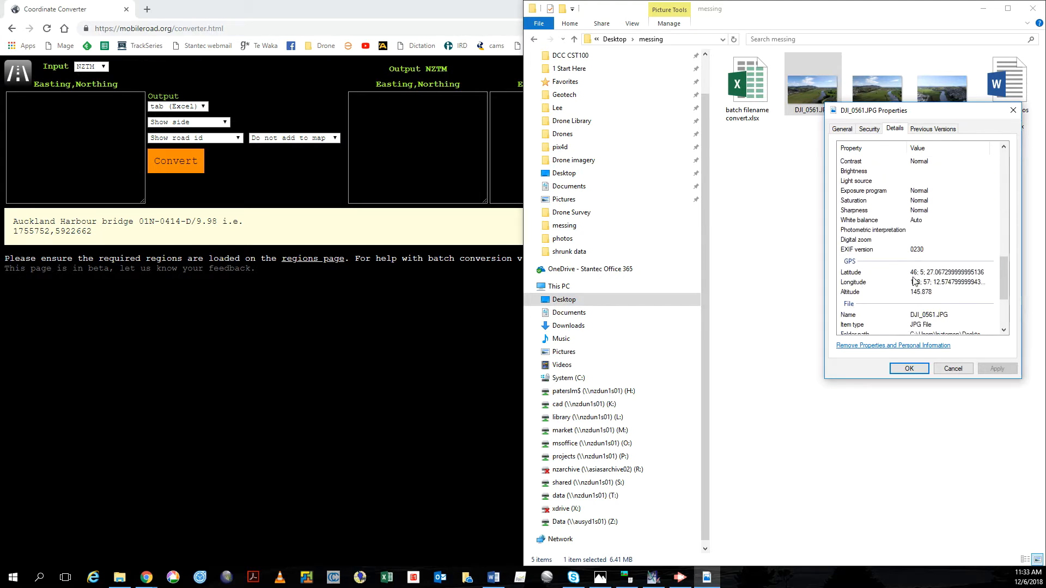
{"action": "left_click", "coordinate": [909, 369]}
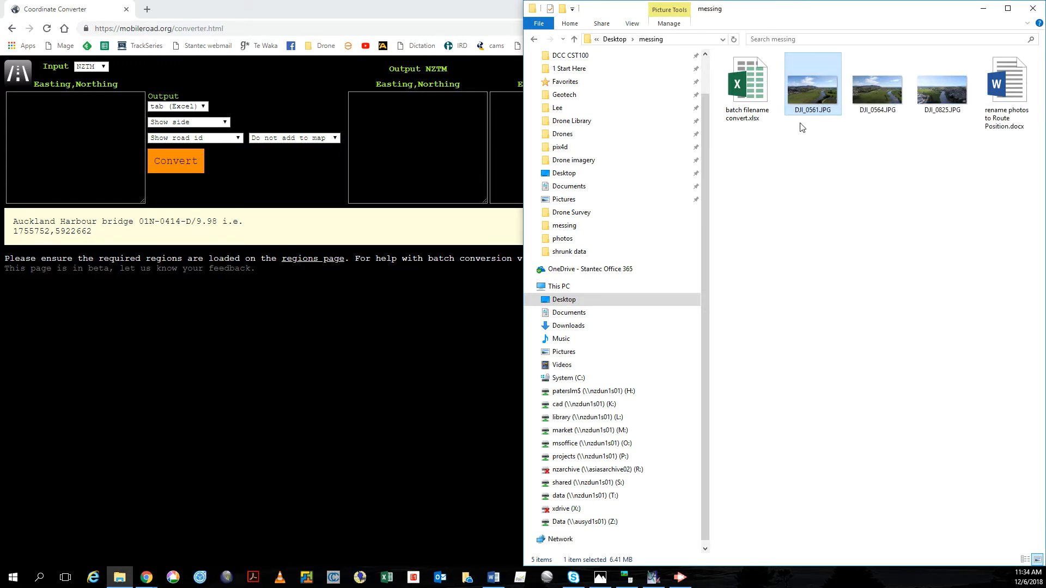
View the file info and map location of DJI_0561.JPG and the following photos through DJI_0825.JPG in Photos
{"action": "double_click", "coordinate": [819, 100]}
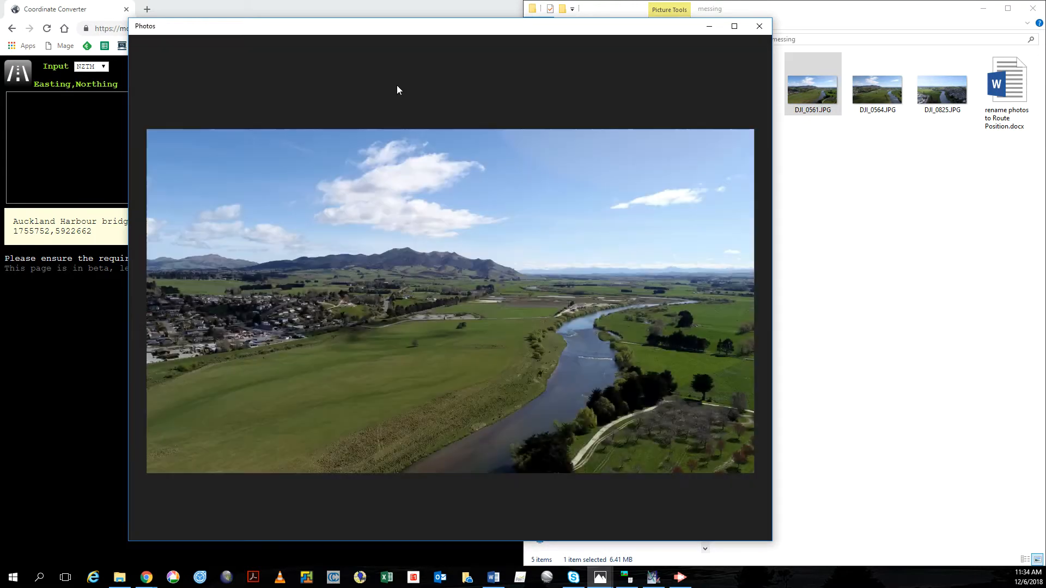
{"action": "right_click", "coordinate": [367, 240]}
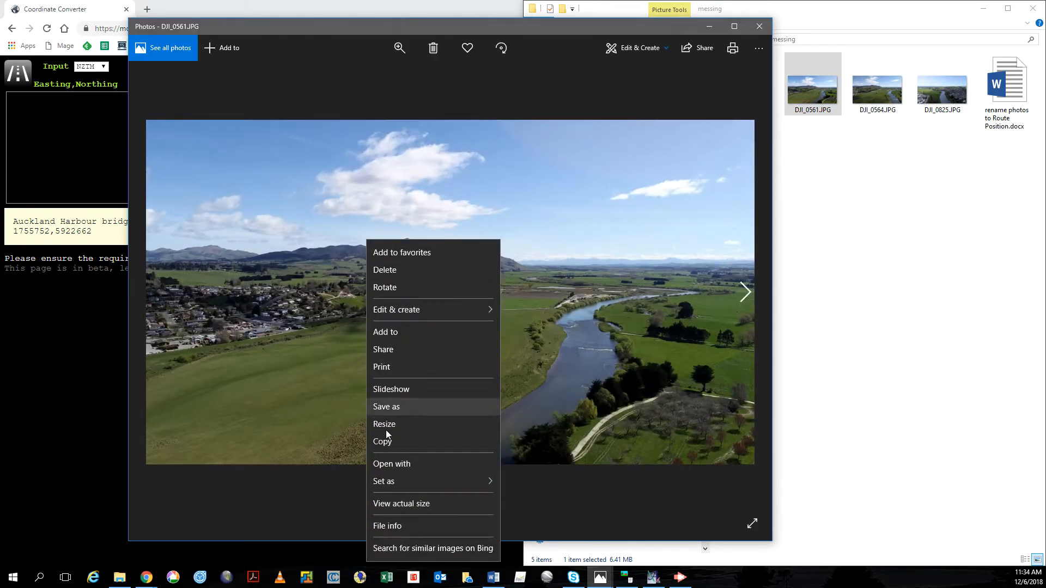
{"action": "left_click", "coordinate": [386, 524]}
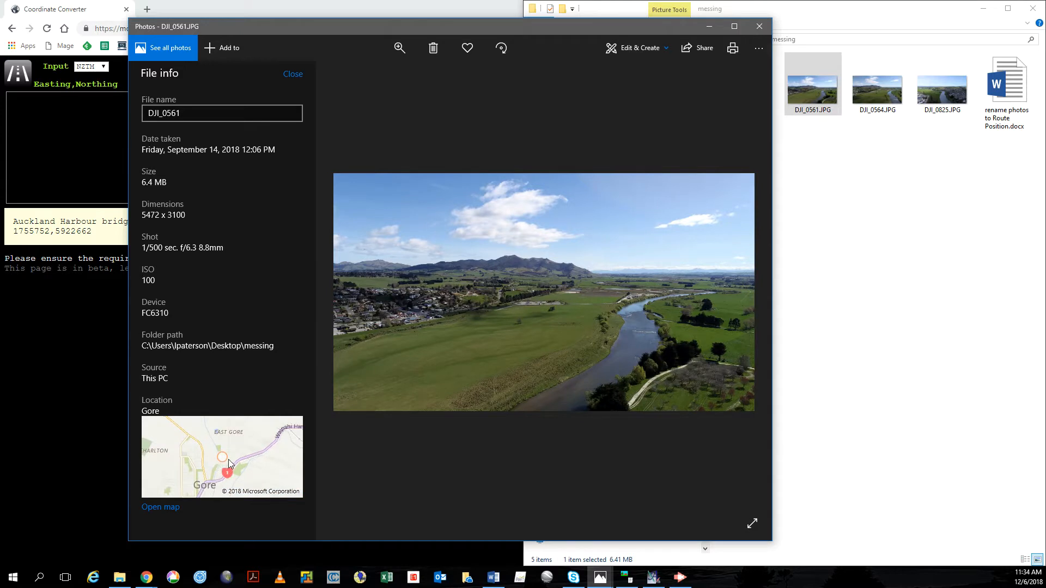
{"action": "key", "text": "Right"}
{"action": "key", "text": "Right"}
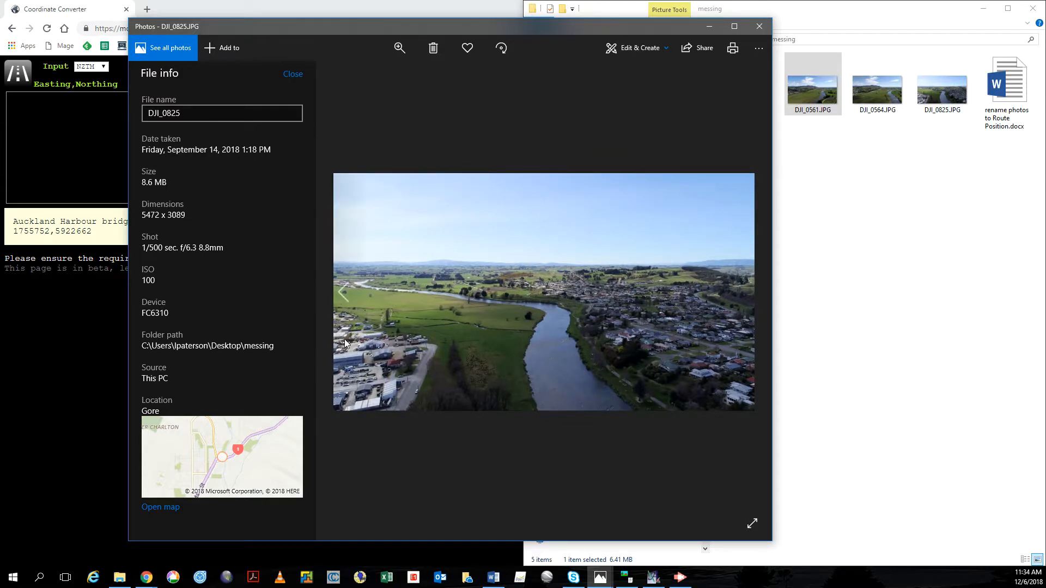
{"action": "left_click", "coordinate": [759, 26]}
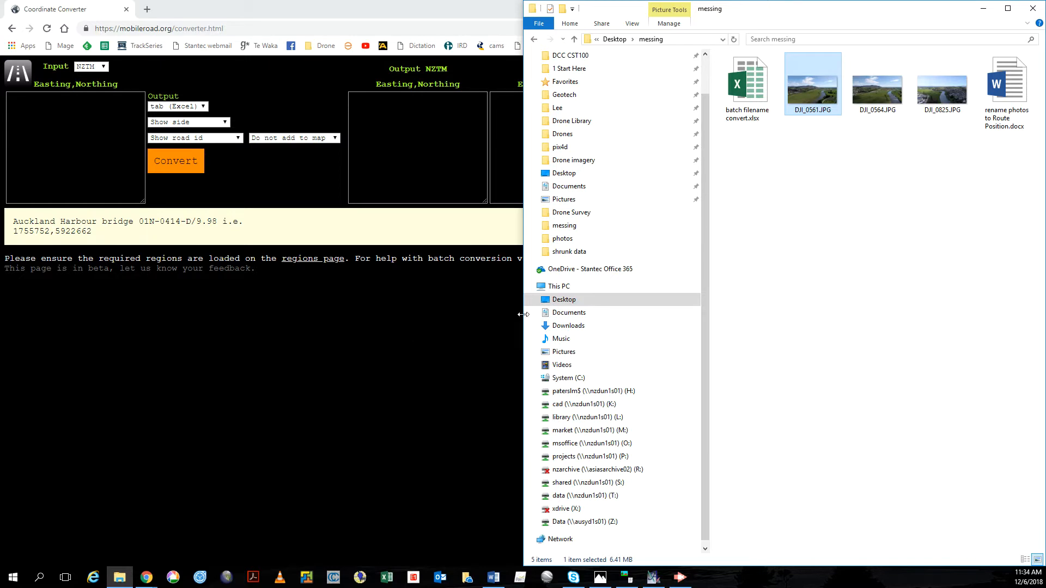
Switch to EXIFextracter and extract the GPS latitude and longitude of the Desktop\messing photos to exif.csv, with column headings and comma separators
{"action": "left_click", "coordinate": [388, 335]}
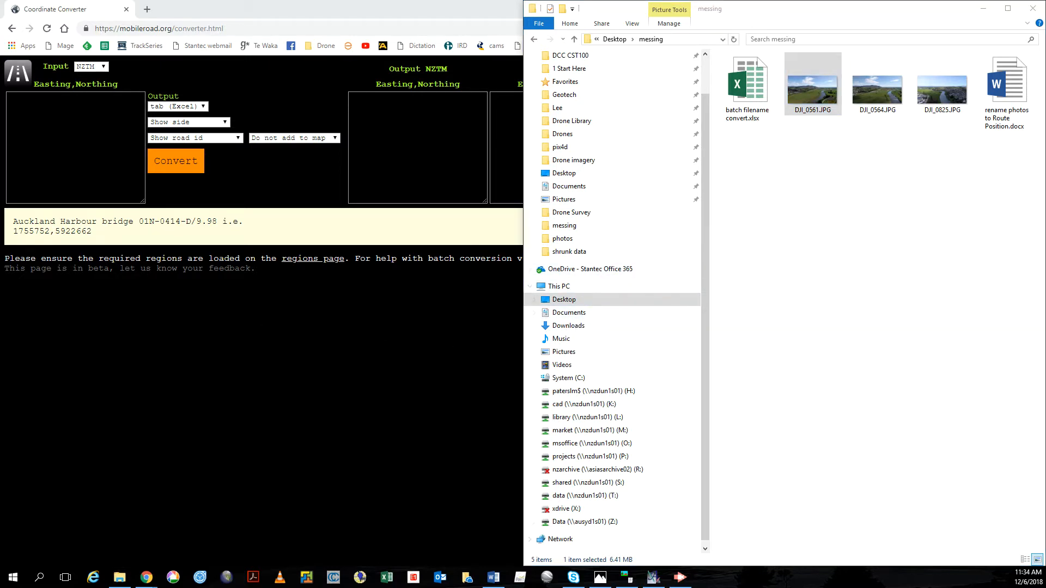
{"action": "left_click", "coordinate": [627, 578]}
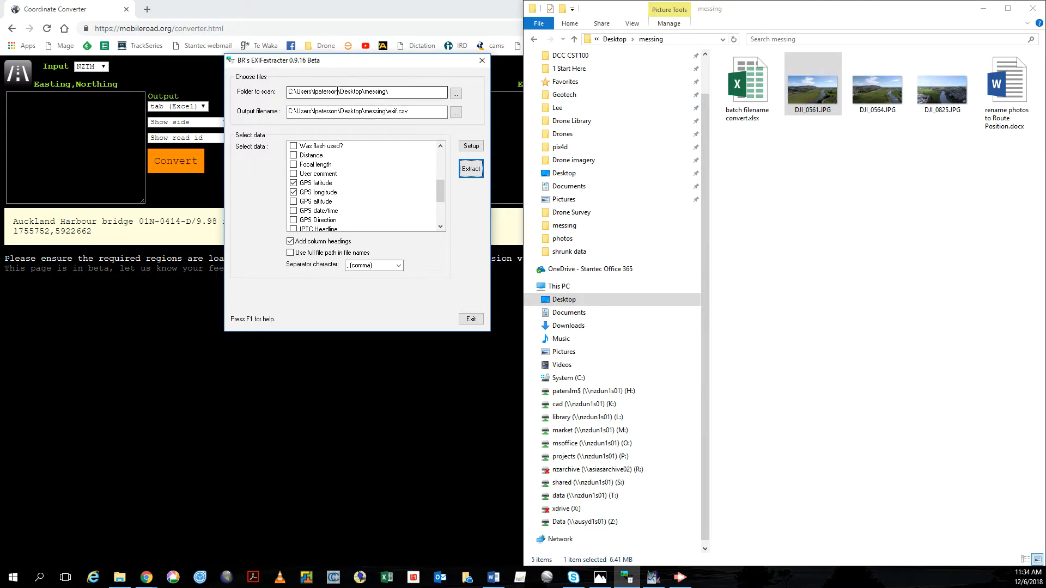
{"action": "left_click", "coordinate": [713, 45]}
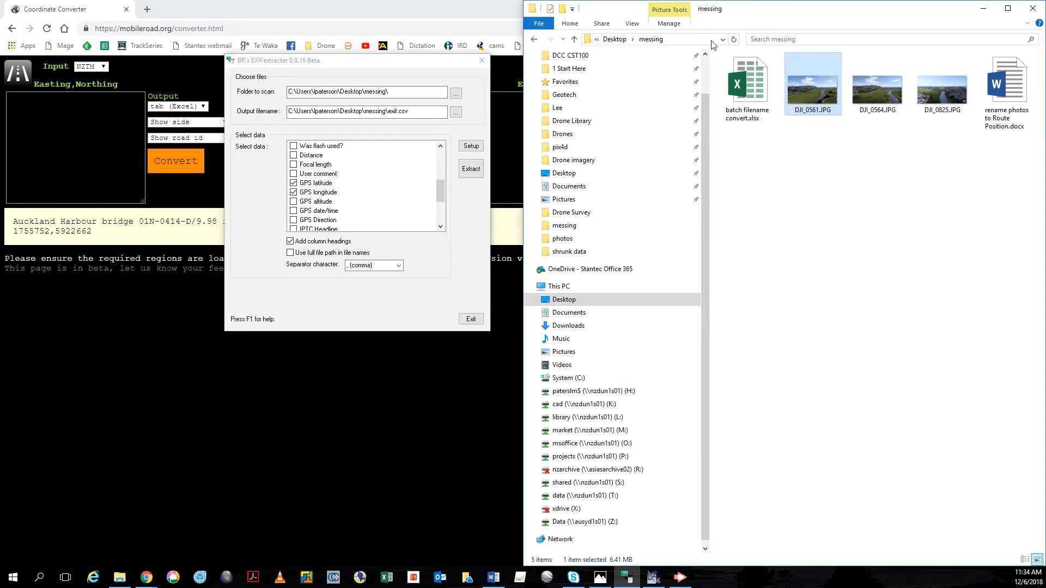
{"action": "left_click", "coordinate": [712, 41]}
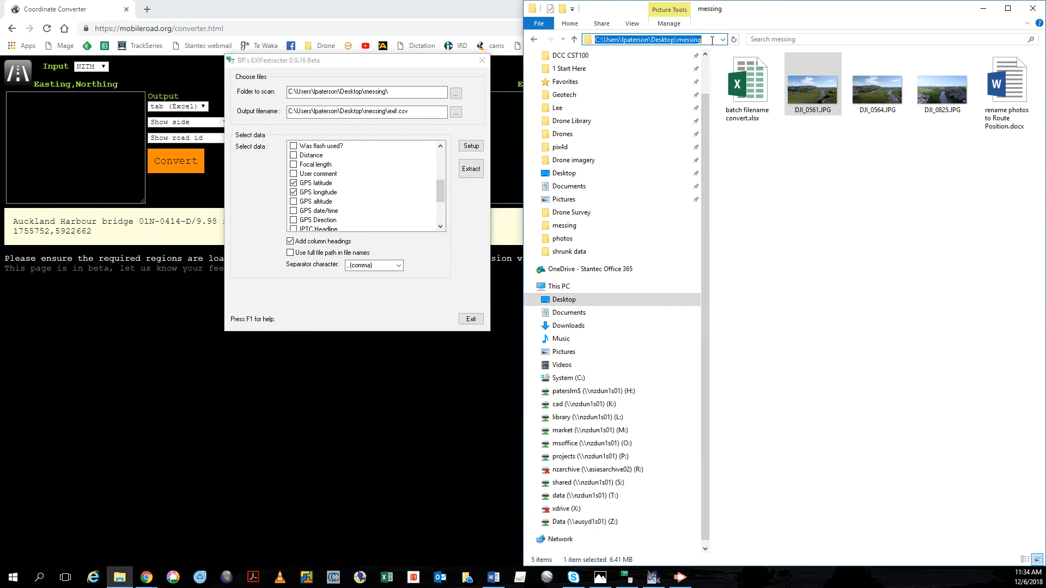
{"action": "left_click", "coordinate": [430, 92]}
{"action": "left_click", "coordinate": [429, 114]}
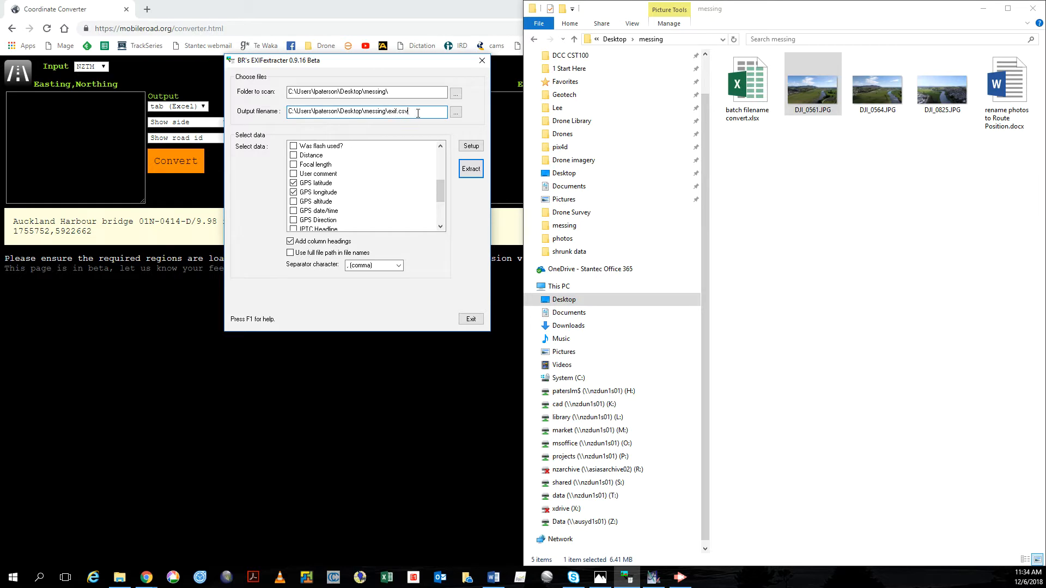
{"action": "mouse_move", "coordinate": [440, 191]}
{"action": "left_mouse_down"}
{"action": "mouse_move", "coordinate": [440, 158]}
{"action": "mouse_move", "coordinate": [441, 209]}
{"action": "mouse_move", "coordinate": [445, 195]}
{"action": "left_mouse_up"}
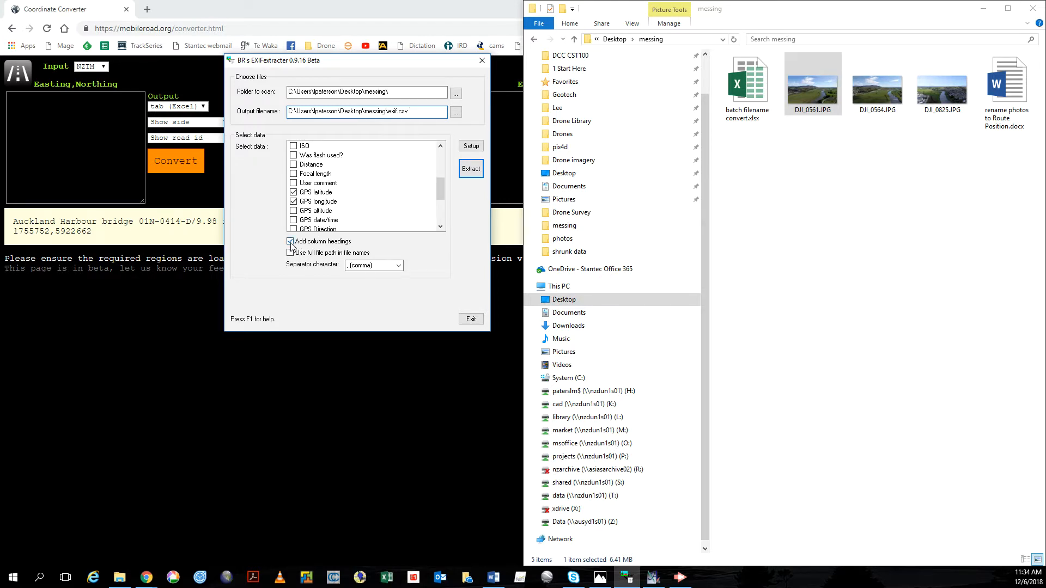
{"action": "left_click", "coordinate": [472, 170]}
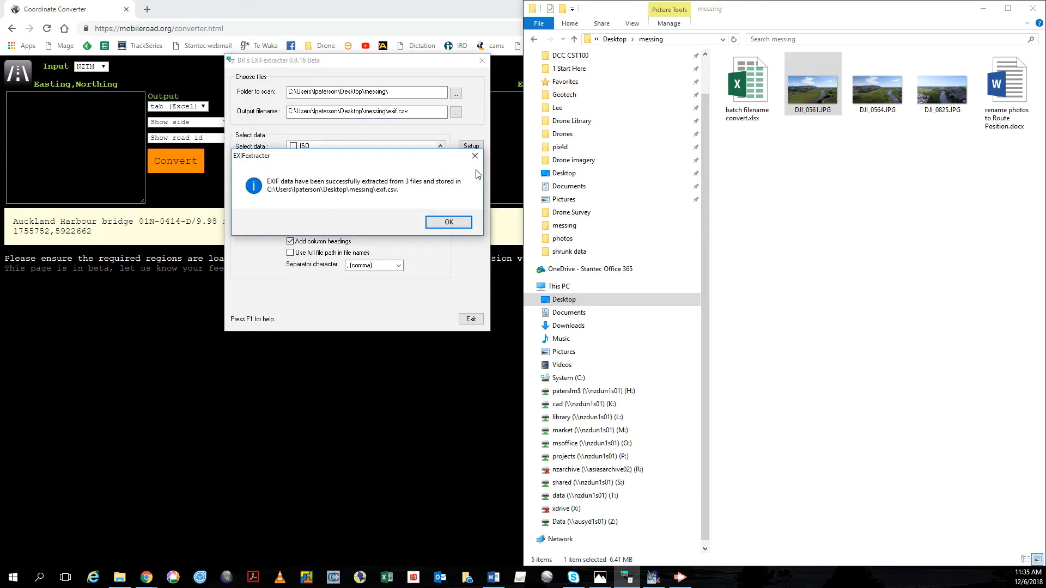
{"action": "left_click", "coordinate": [454, 225]}
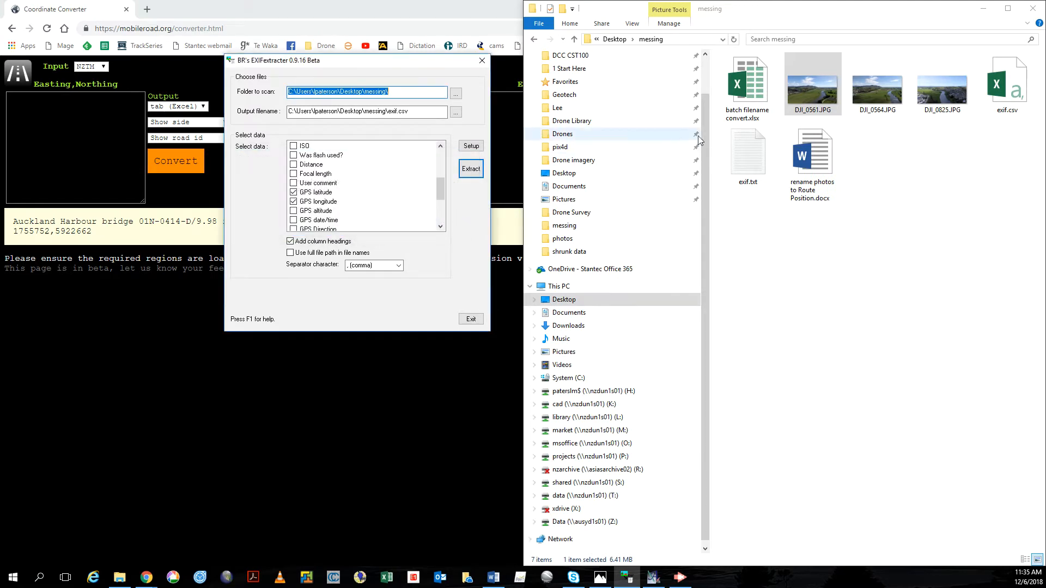
Open the extracted exif.csv from the messing folder in Excel
{"action": "left_click", "coordinate": [1007, 94]}
{"action": "double_click", "coordinate": [1007, 93]}
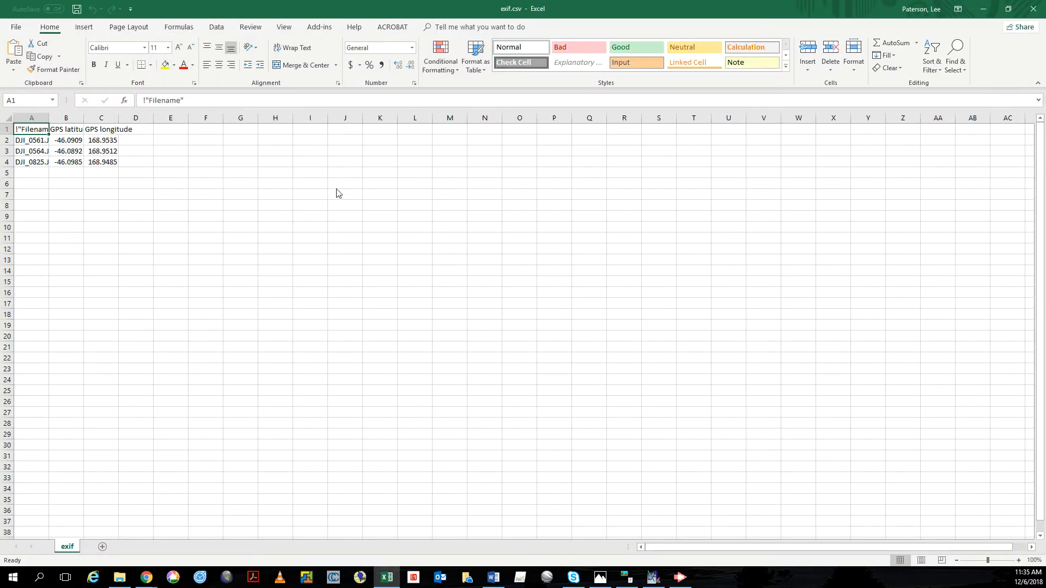
{"action": "scroll", "coordinate": [103, 163], "scroll_direction": "up", "scroll_amount": 4, "text": "ctrl"}
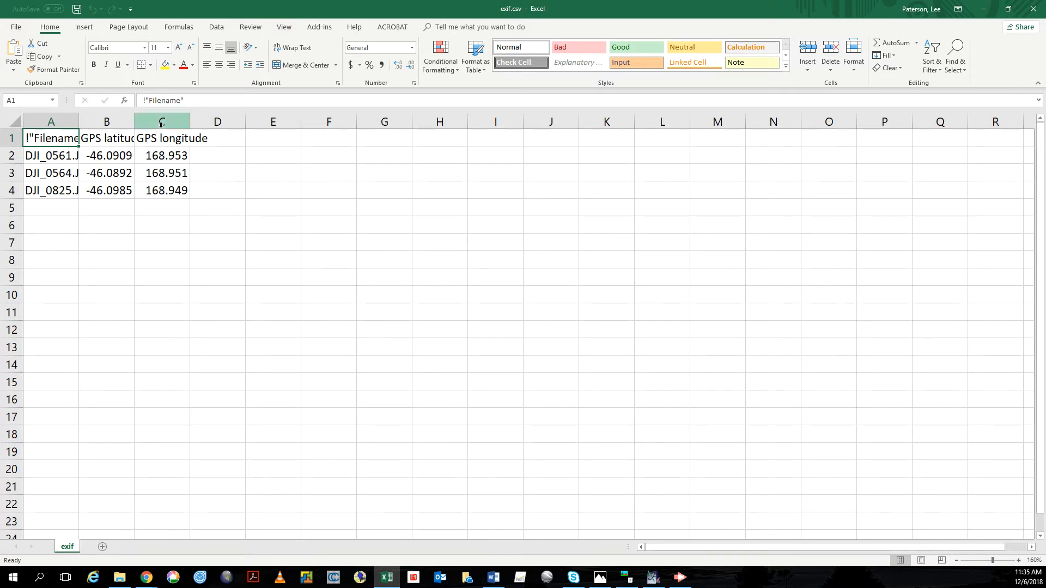
Switch to the coordinate converter and set the input to WGS84, with neither the side nor the road id shown in the output
{"action": "key", "text": "alt+Tab"}
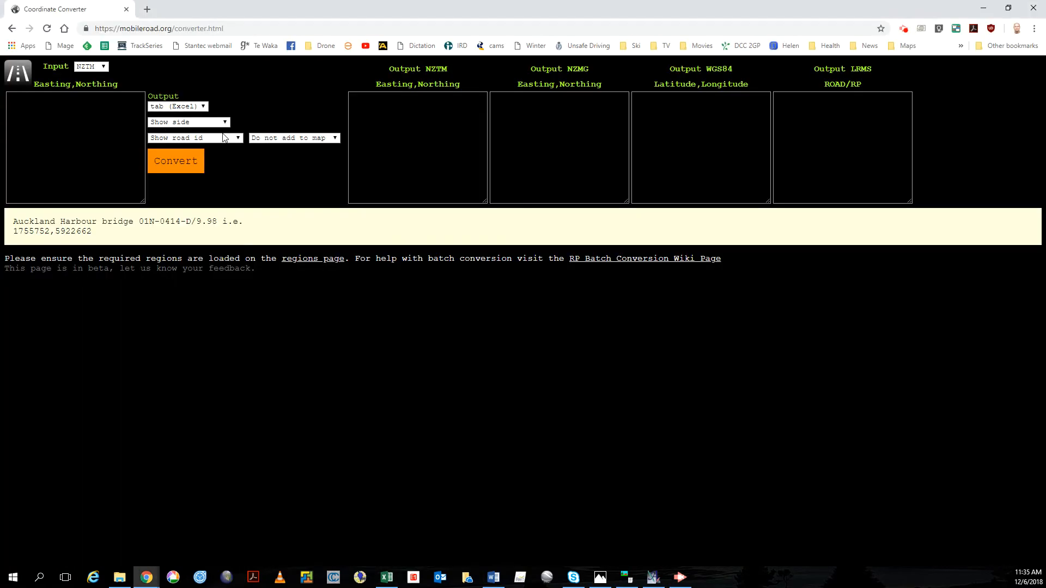
{"action": "left_click", "coordinate": [103, 67]}
{"action": "left_click", "coordinate": [96, 94]}
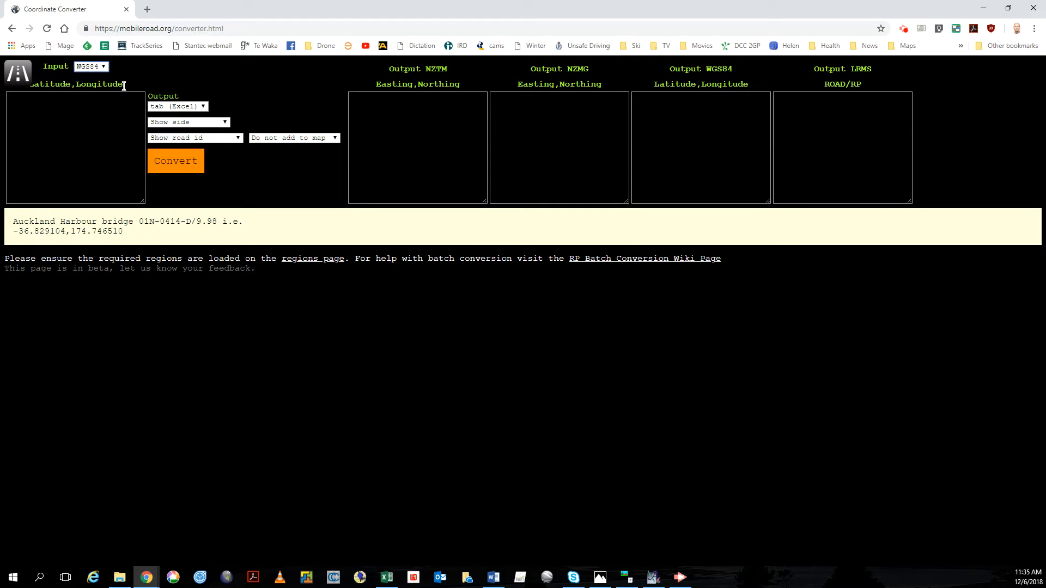
{"action": "left_click", "coordinate": [198, 125]}
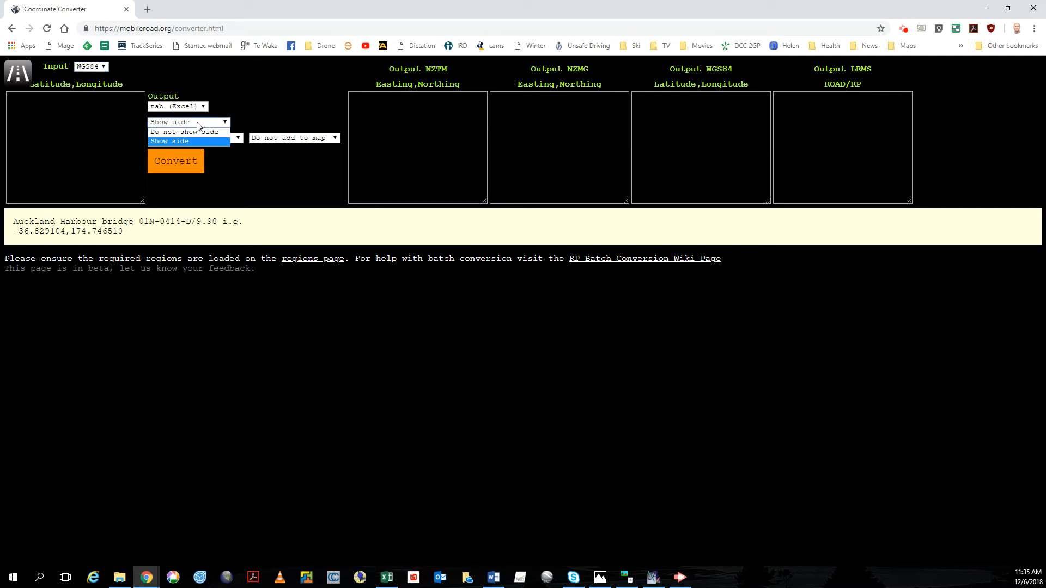
{"action": "left_click", "coordinate": [193, 138]}
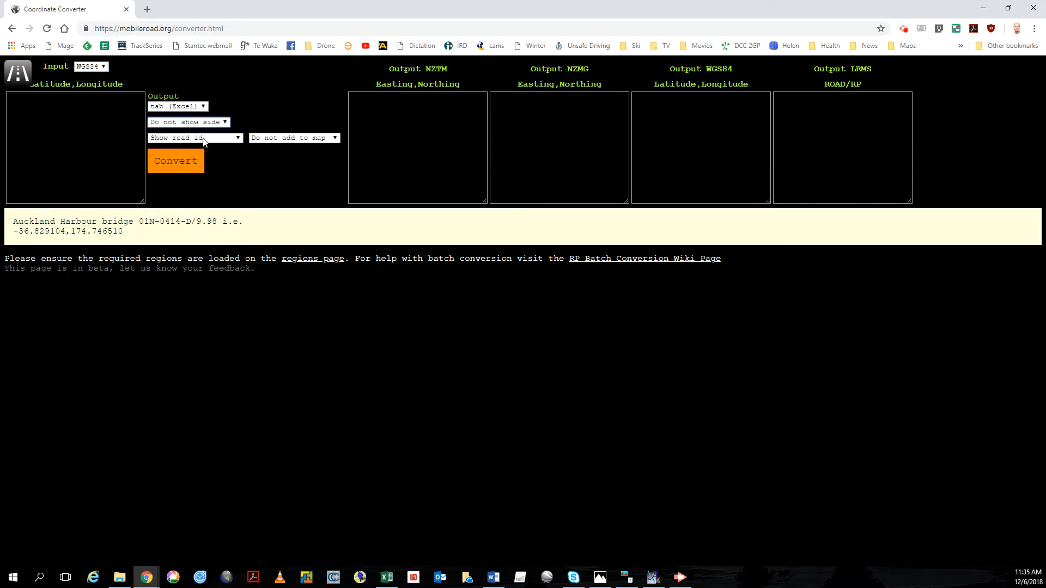
{"action": "left_click", "coordinate": [203, 139]}
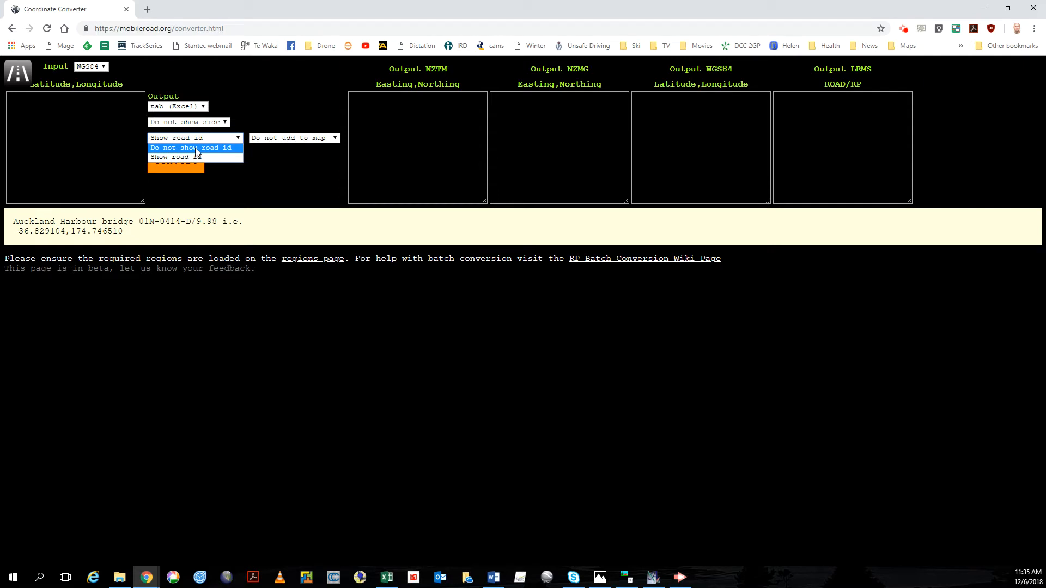
{"action": "left_click", "coordinate": [197, 148]}
{"action": "left_click", "coordinate": [90, 126]}
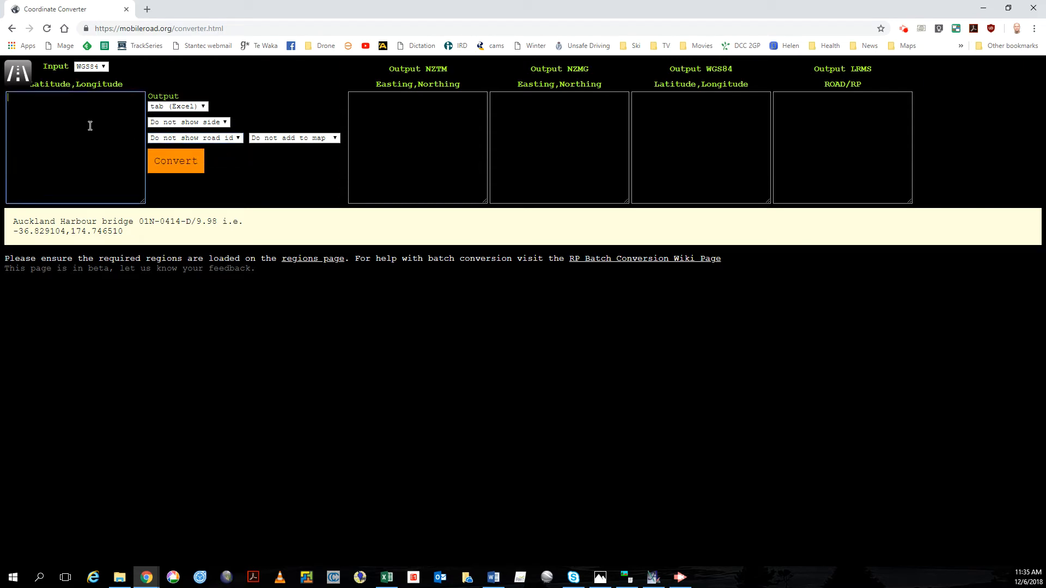
Switch back to exif.csv in Excel and insert an empty column between GPS latitude and GPS longitude
{"action": "key", "text": "alt+Tab"}
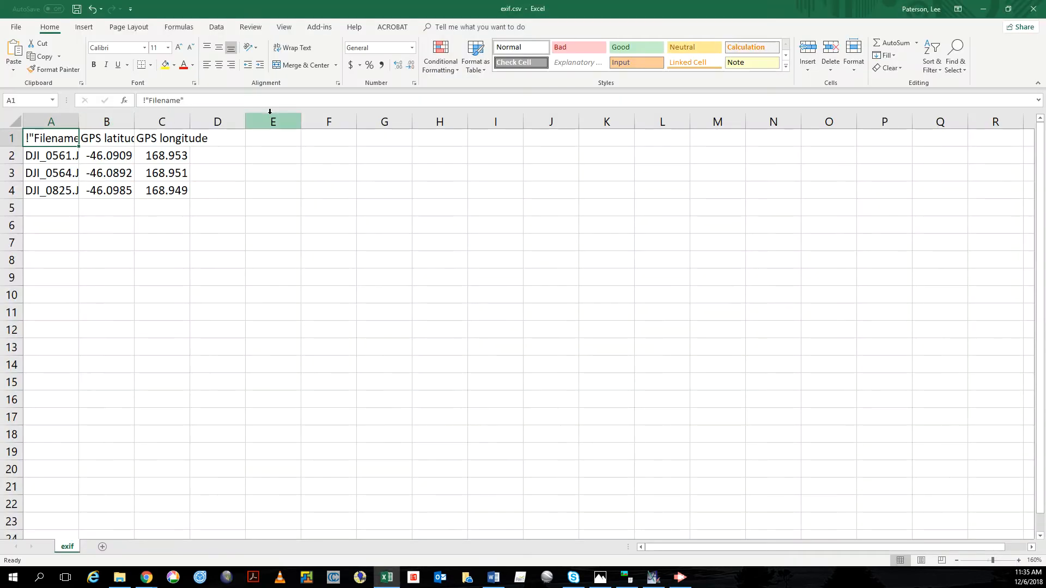
{"action": "left_click", "coordinate": [162, 122]}
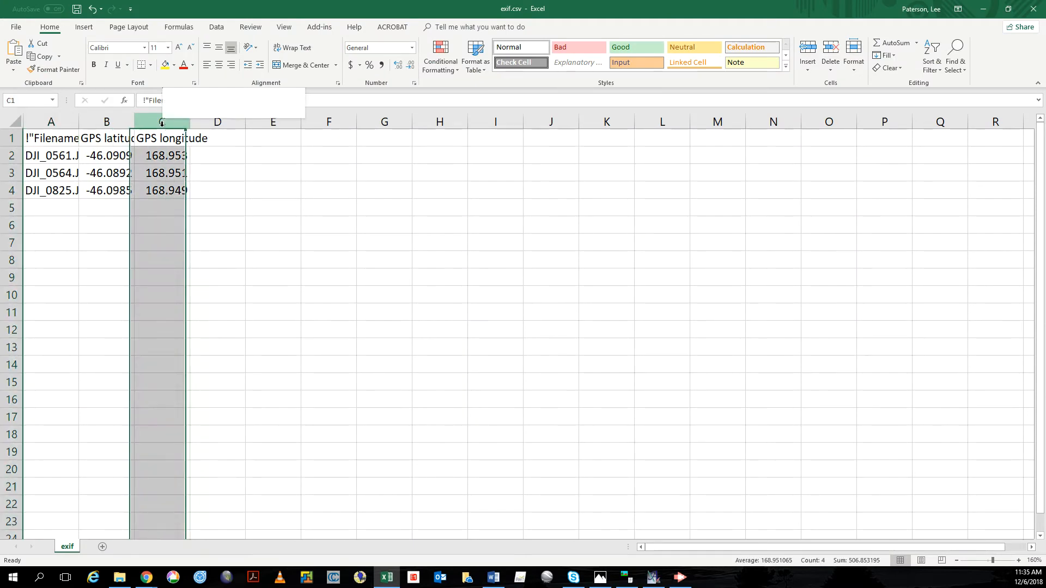
{"action": "right_click", "coordinate": [163, 124]}
{"action": "left_click", "coordinate": [192, 203]}
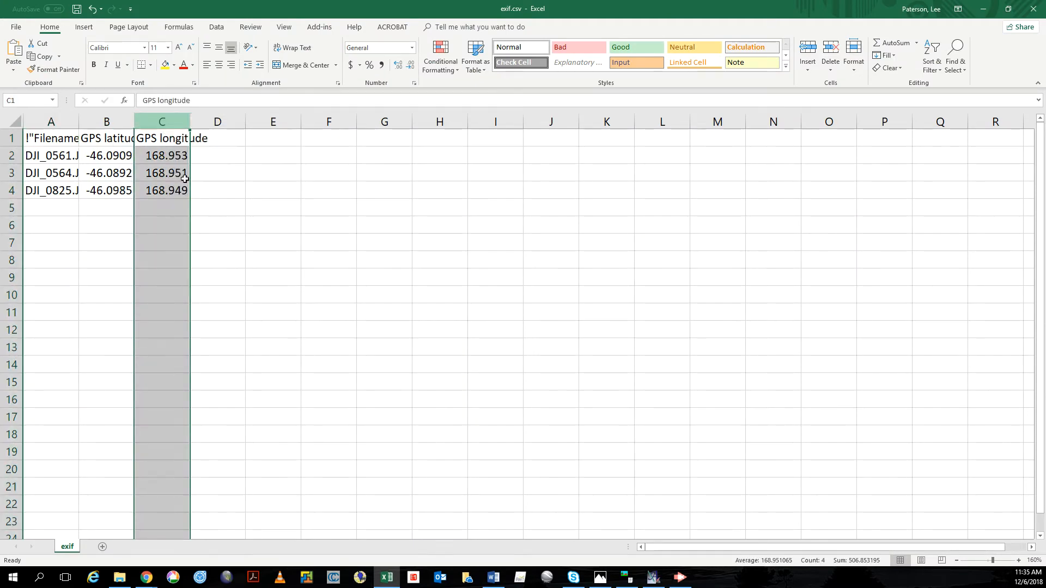
{"action": "left_click", "coordinate": [163, 138]}
{"action": "type", "text": "'"}
{"action": "key", "text": "Return"}
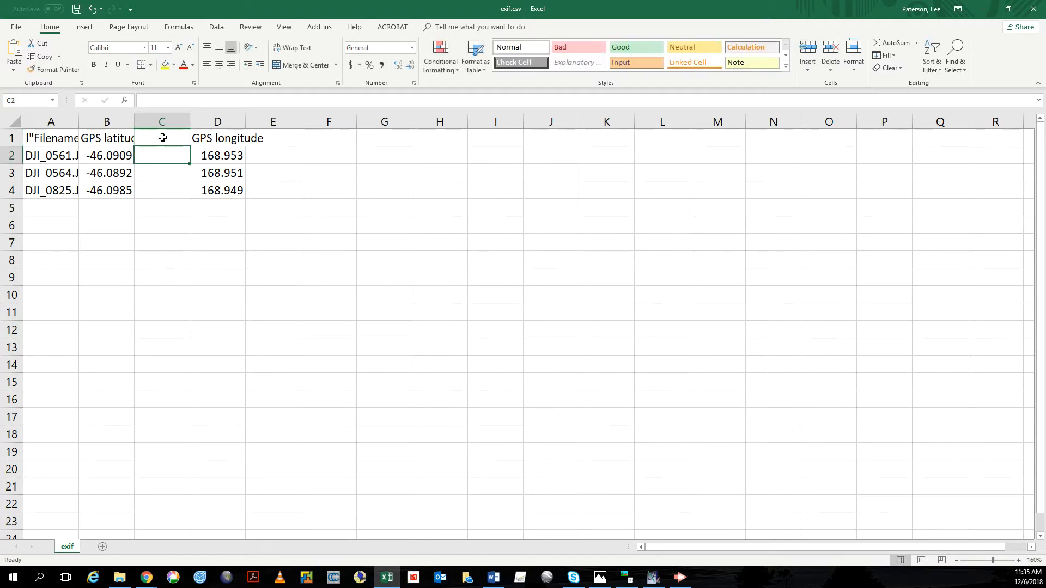
{"action": "left_click", "coordinate": [162, 138]}
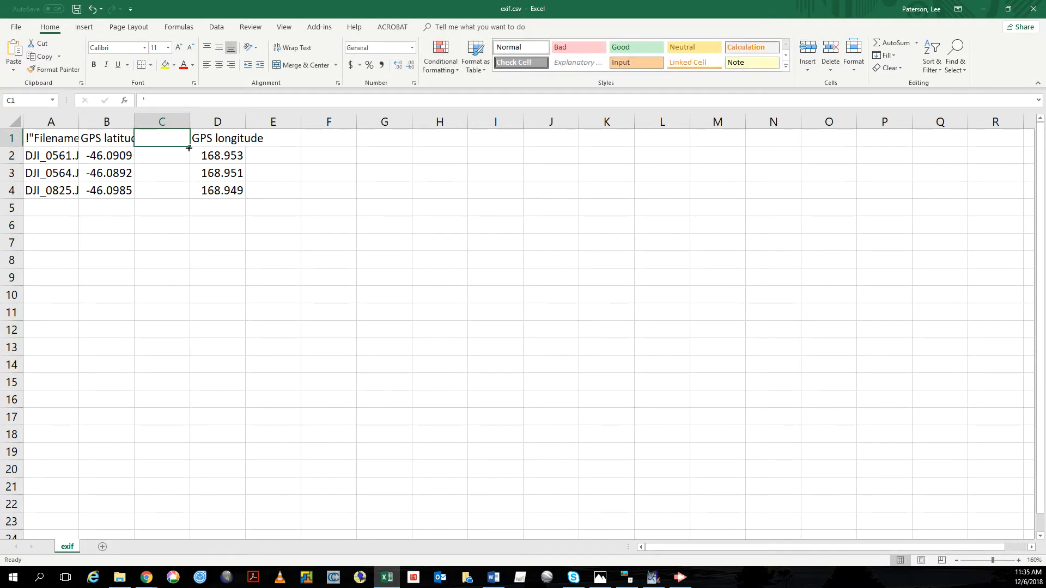
{"action": "left_click_drag", "start_coordinate": [188, 148], "coordinate": [190, 199]}
{"action": "left_click", "coordinate": [197, 221]}
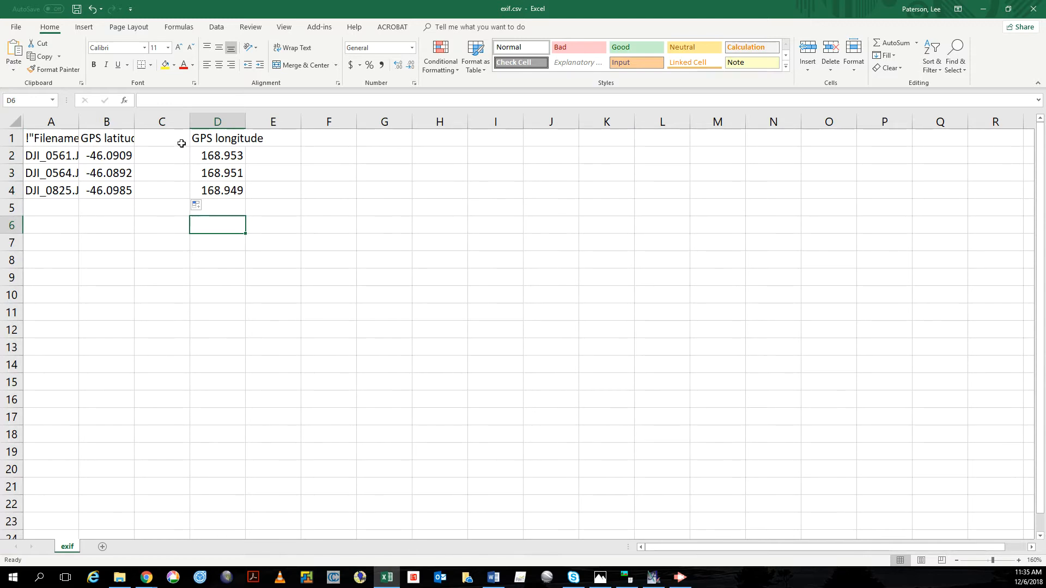
Enter a comma in C1 and fill it down the separator column through C4
{"action": "left_click", "coordinate": [159, 139]}
{"action": "type", "text": ","}
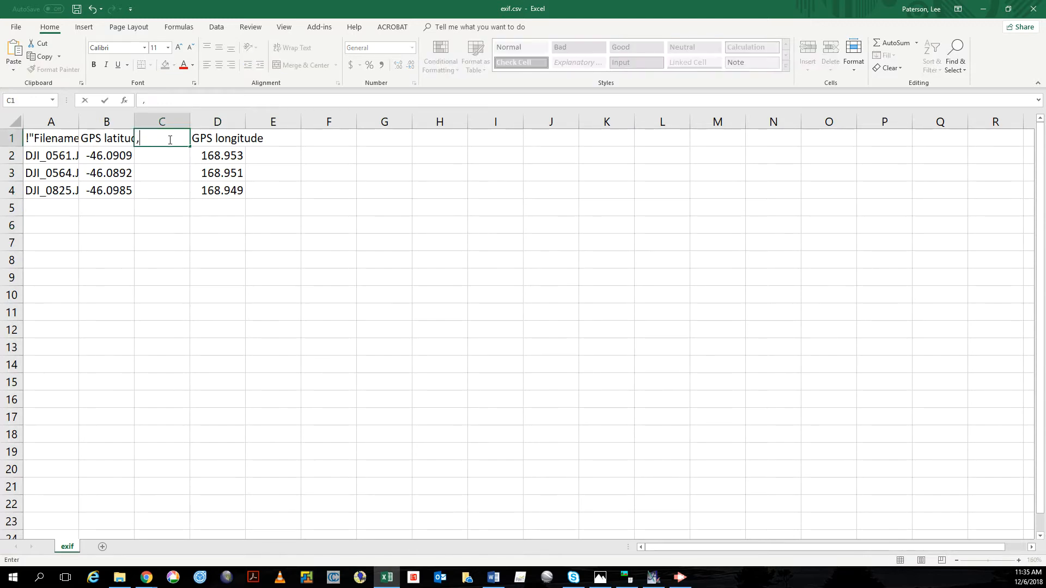
{"action": "key", "text": "ctrl+Return"}
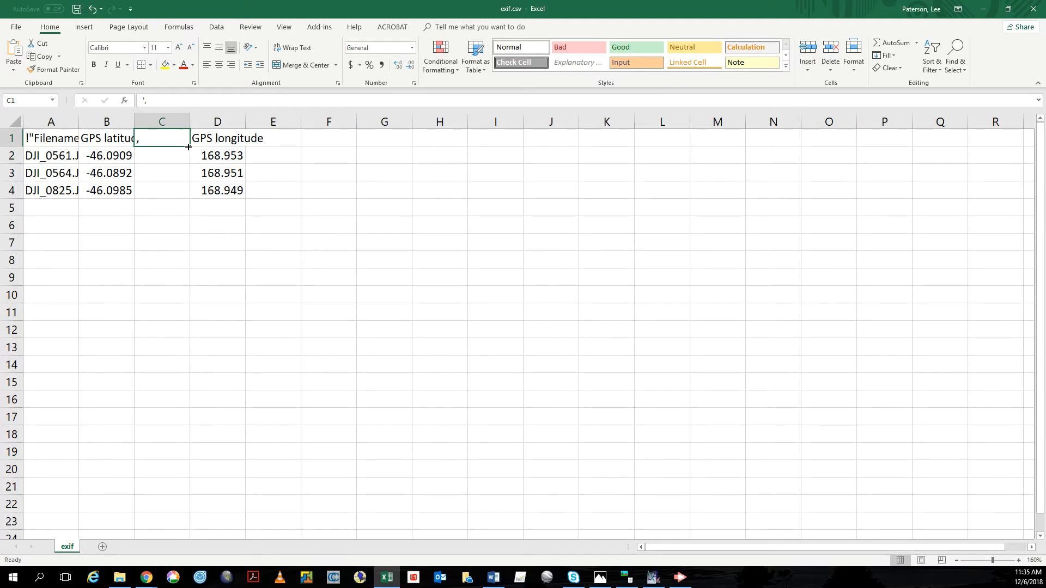
{"action": "left_click_drag", "start_coordinate": [188, 147], "coordinate": [186, 197]}
Copy the latitude, comma and longitude cells B2:D4 into the coordinate converter's WGS84 input in the browser and run the conversion
{"action": "left_click_drag", "start_coordinate": [120, 154], "coordinate": [218, 189]}
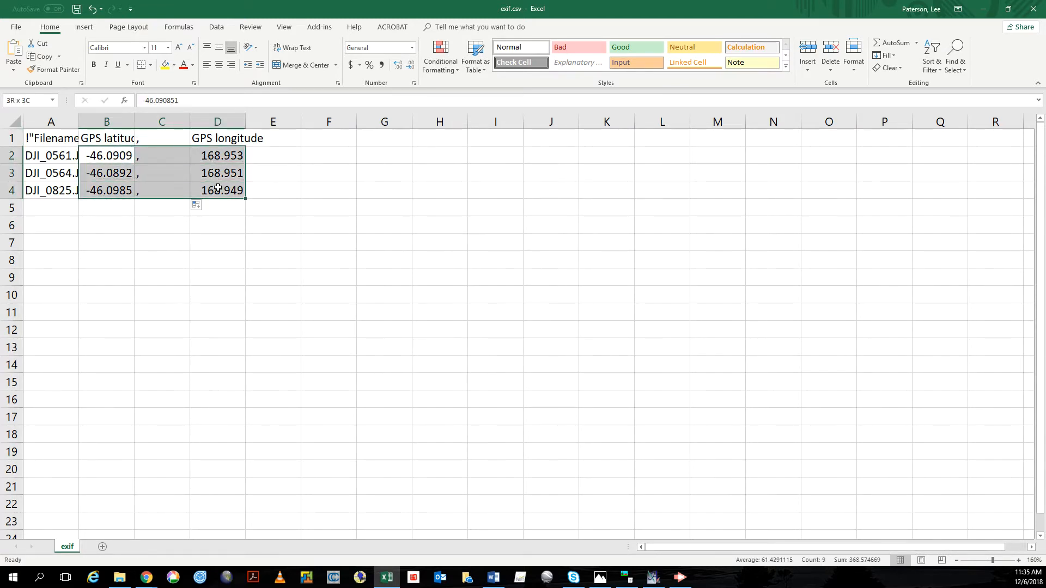
{"action": "key", "text": "ctrl+c"}
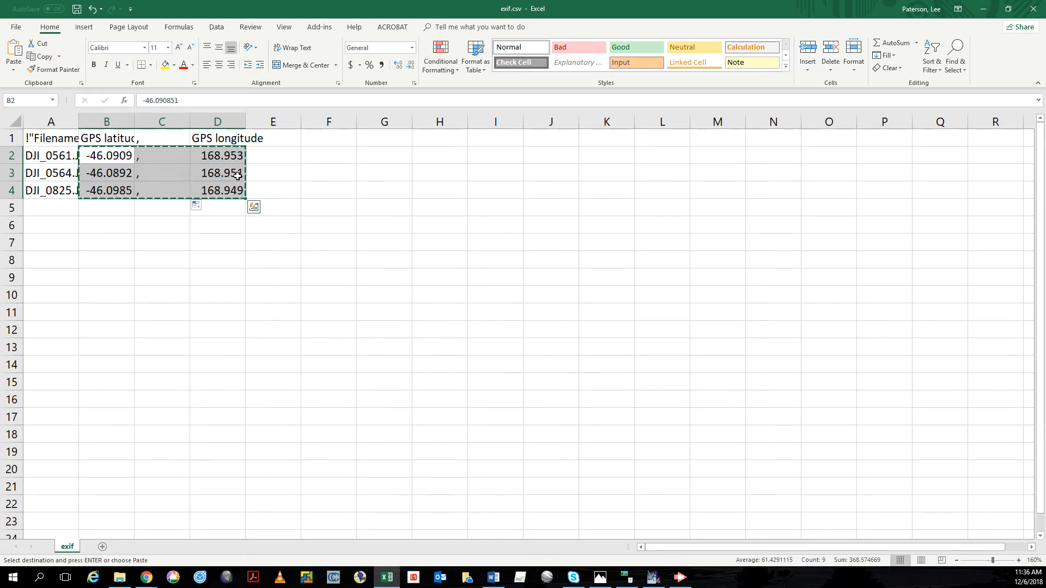
{"action": "key", "text": "alt+Tab"}
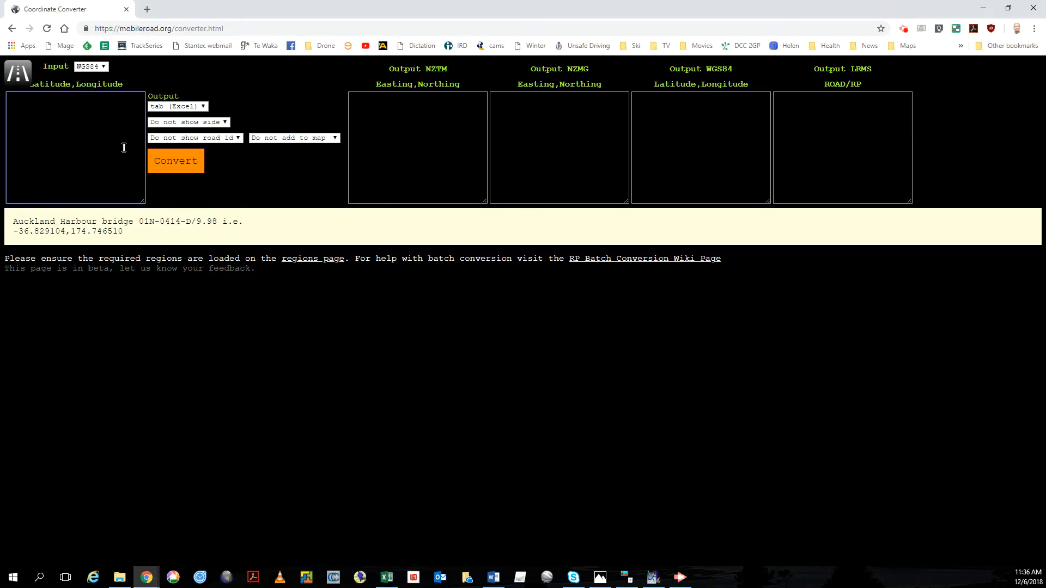
{"action": "key", "text": "ctrl+v"}
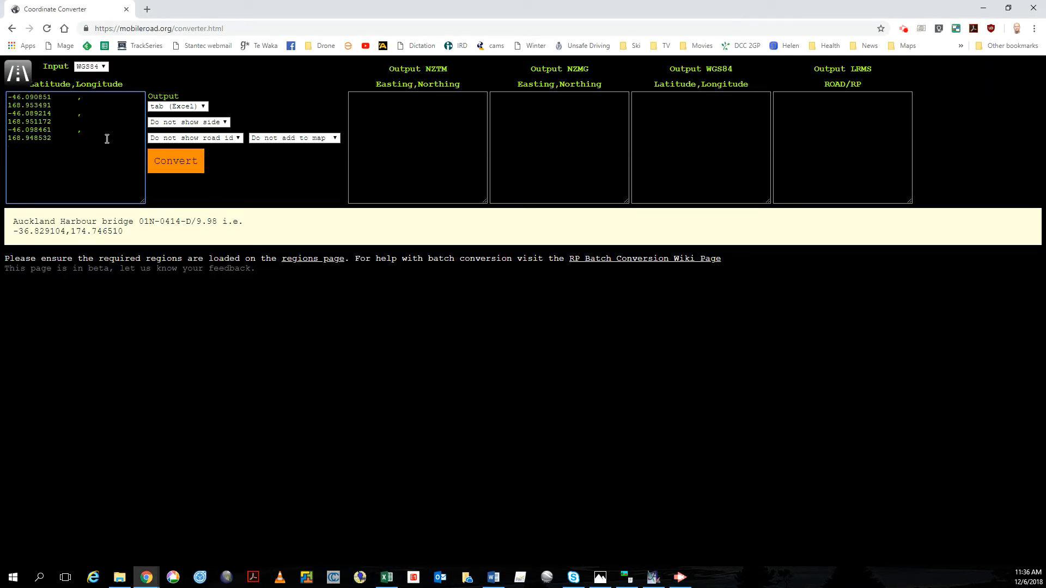
{"action": "left_click", "coordinate": [174, 160]}
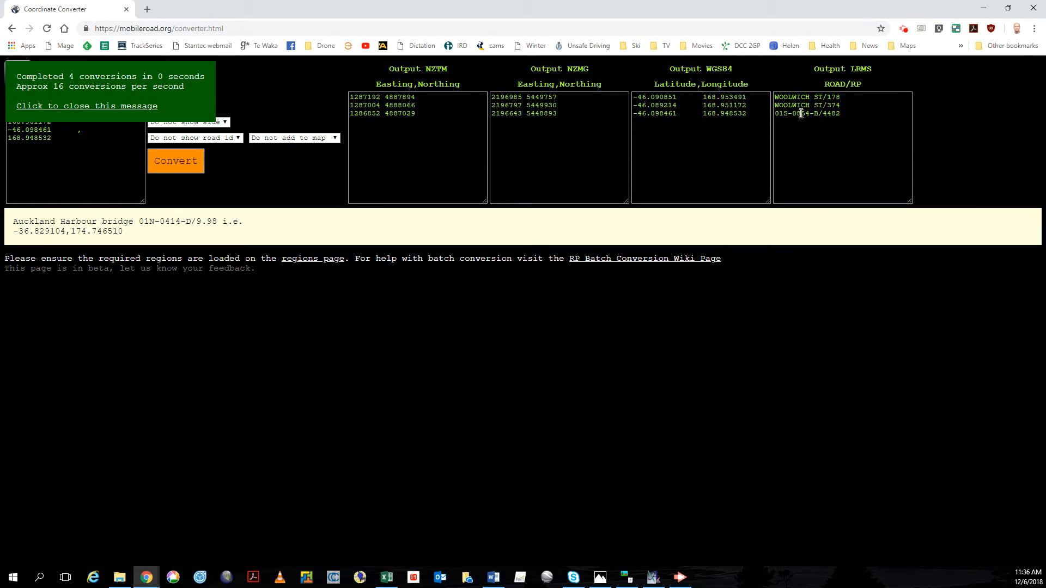
Copy all the ROAD/RP results from the LRMS output and paste them into exif.csv in Excel, starting at E2
{"action": "left_click", "coordinate": [845, 116]}
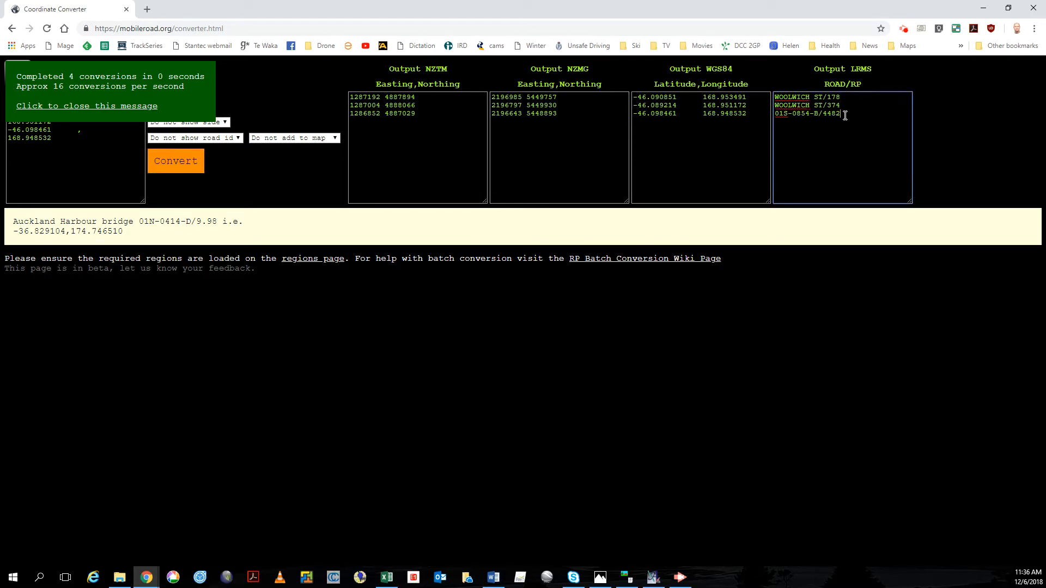
{"action": "left_click_drag", "start_coordinate": [845, 116], "coordinate": [775, 96]}
{"action": "right_click", "coordinate": [797, 101]}
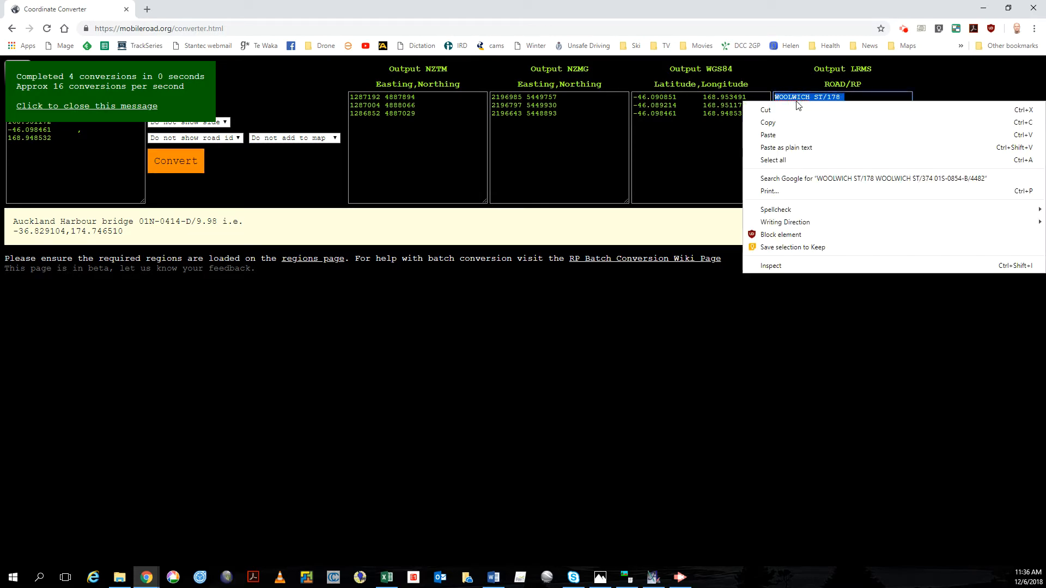
{"action": "left_click", "coordinate": [785, 121]}
{"action": "key", "text": "alt+Tab"}
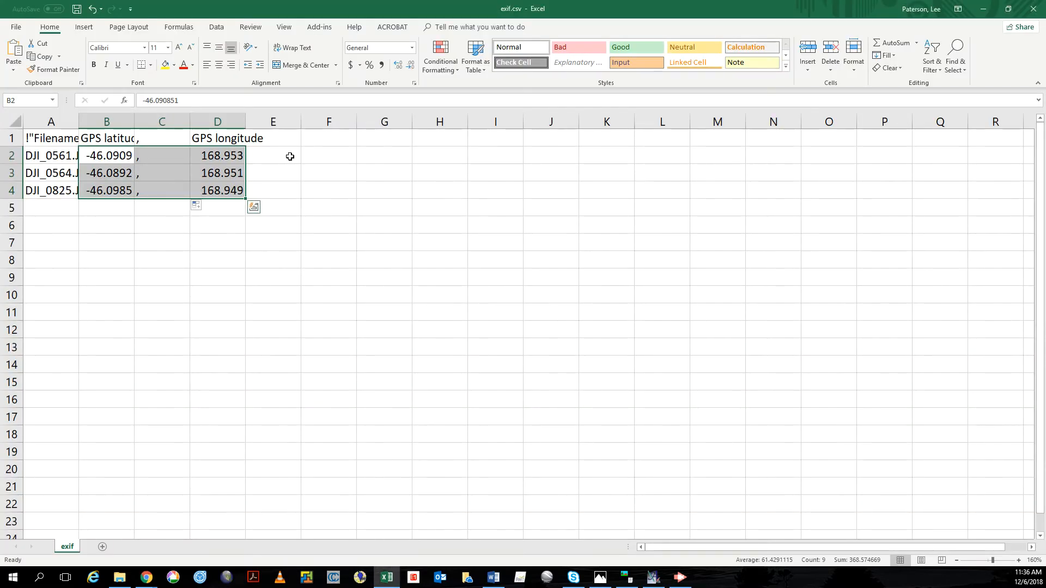
{"action": "left_click", "coordinate": [290, 156]}
{"action": "key", "text": "ctrl+v"}
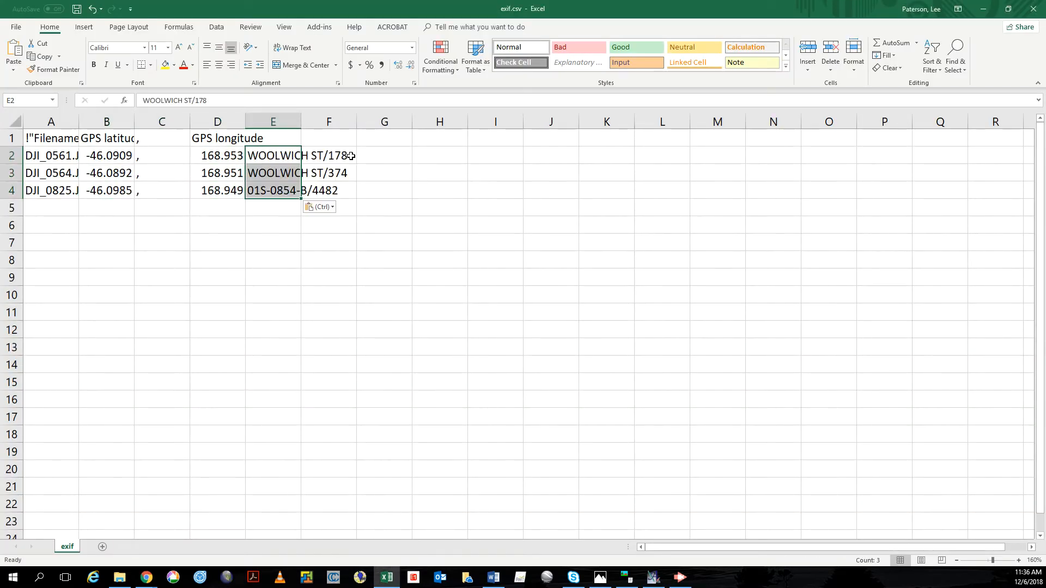
Auto-fit the widths of the GPS longitude column and the route position column beside it
{"action": "double_click", "coordinate": [247, 119]}
{"action": "double_click", "coordinate": [248, 119]}
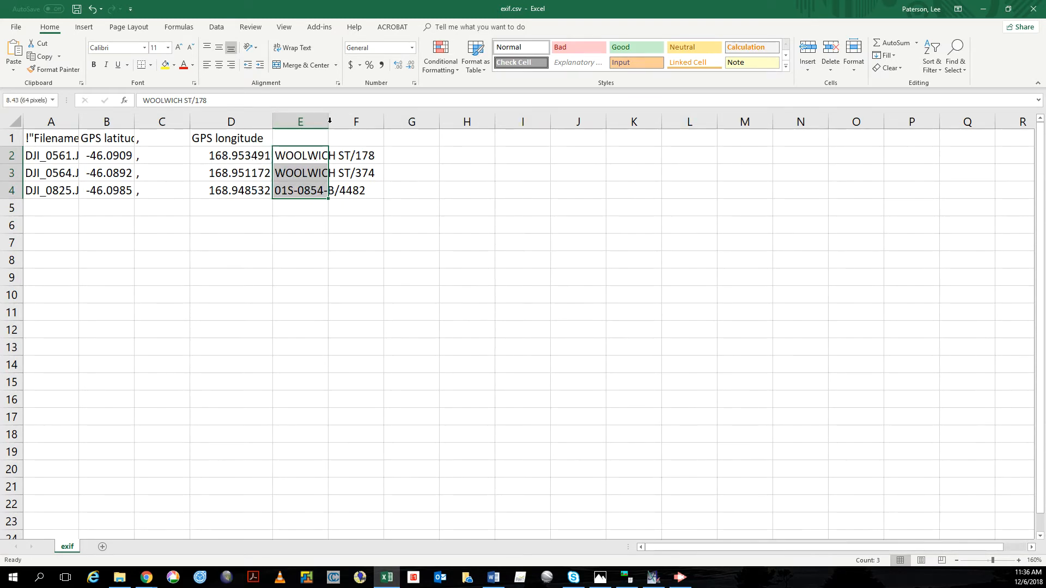
{"action": "double_click", "coordinate": [329, 122]}
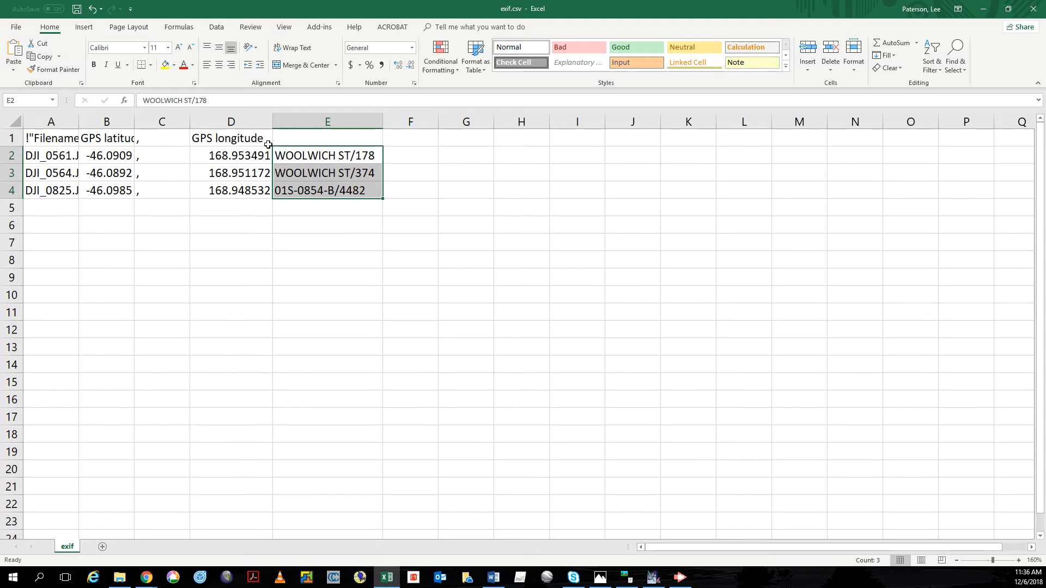
Open batch filename convert.xlsx from the messing folder and review its sample lat, long and Route Position cells
{"action": "key", "text": "alt+Tab"}
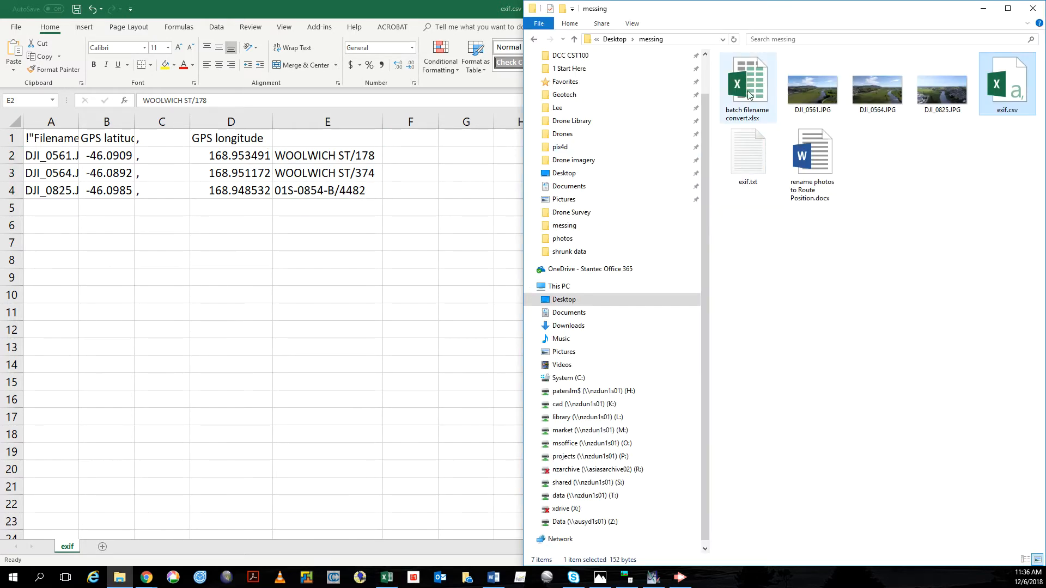
{"action": "double_click", "coordinate": [750, 94]}
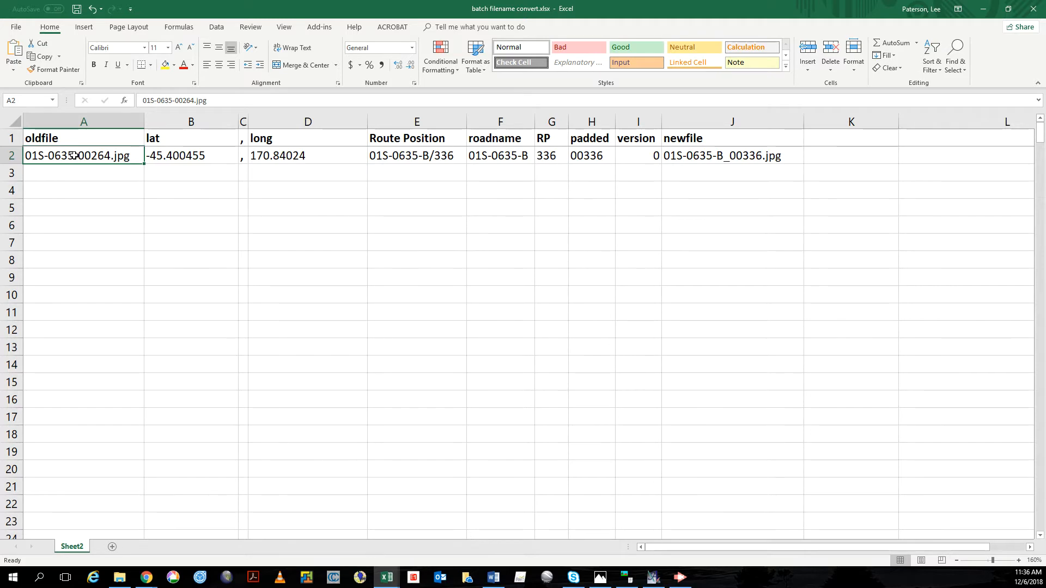
{"action": "left_click", "coordinate": [211, 153]}
{"action": "left_click", "coordinate": [316, 158]}
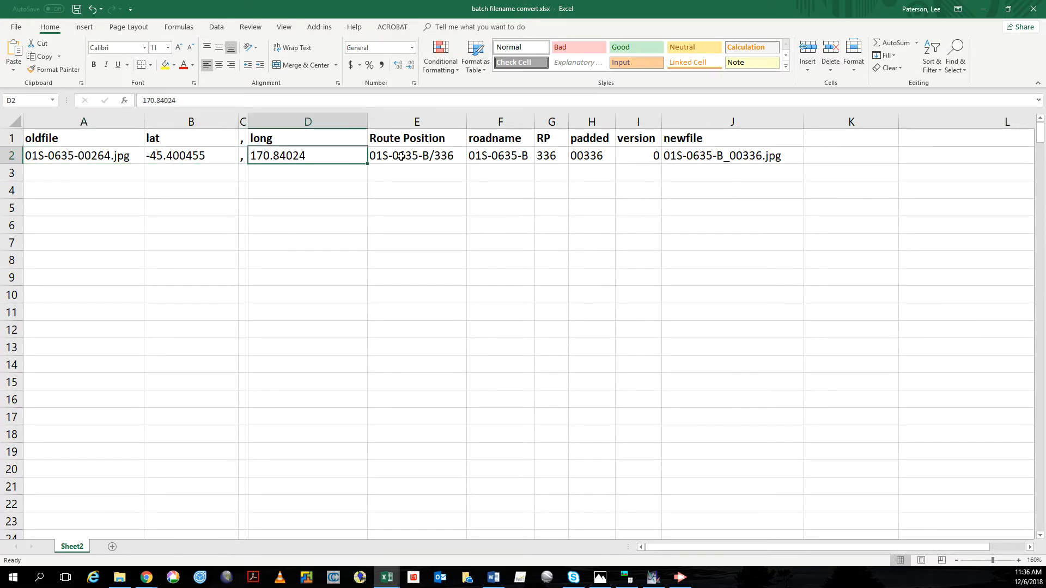
{"action": "left_click", "coordinate": [401, 156]}
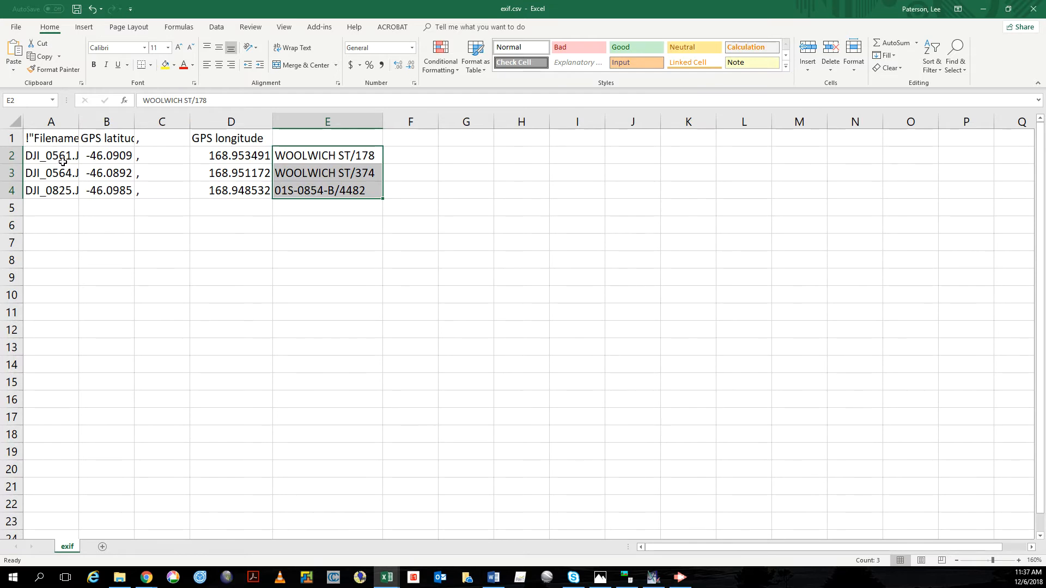
Copy the photo rows A2:E4 from exif.csv into batch filename convert.xlsx at A2, replacing the sample row
{"action": "left_click_drag", "start_coordinate": [61, 159], "coordinate": [320, 191]}
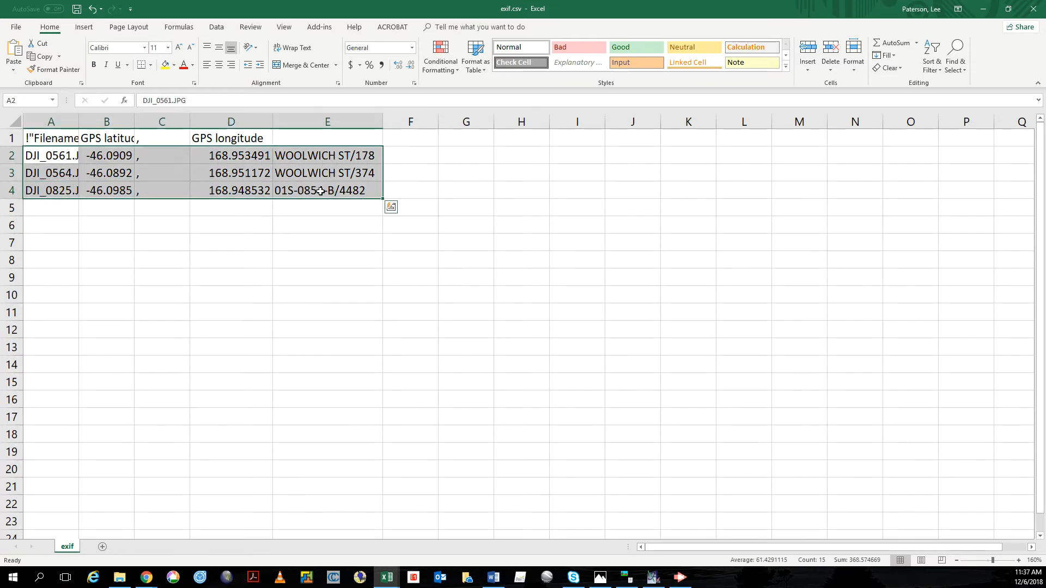
{"action": "key", "text": "ctrl+c"}
{"action": "key", "text": "alt+Tab"}
{"action": "left_click", "coordinate": [91, 163]}
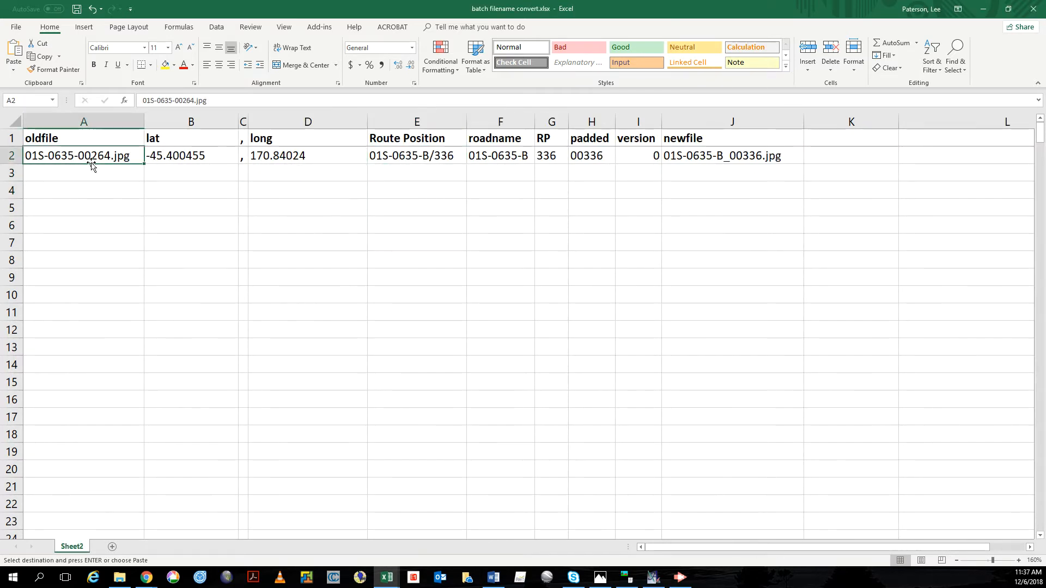
{"action": "key", "text": "ctrl+v"}
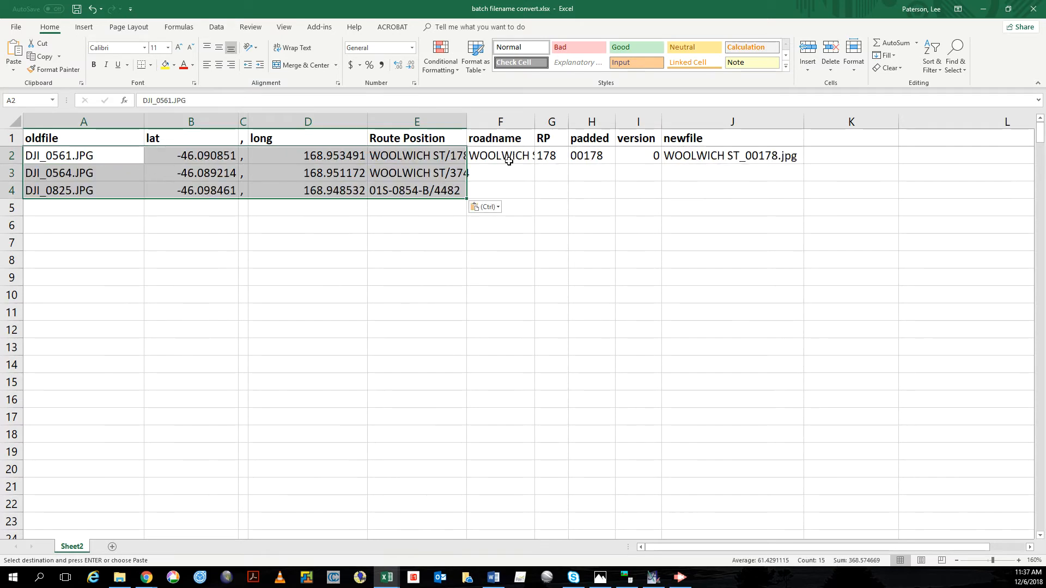
Auto-fit the roadname column and fill the roadname-to-newfile formulas F2:J2 down to row 4
{"action": "double_click", "coordinate": [534, 120]}
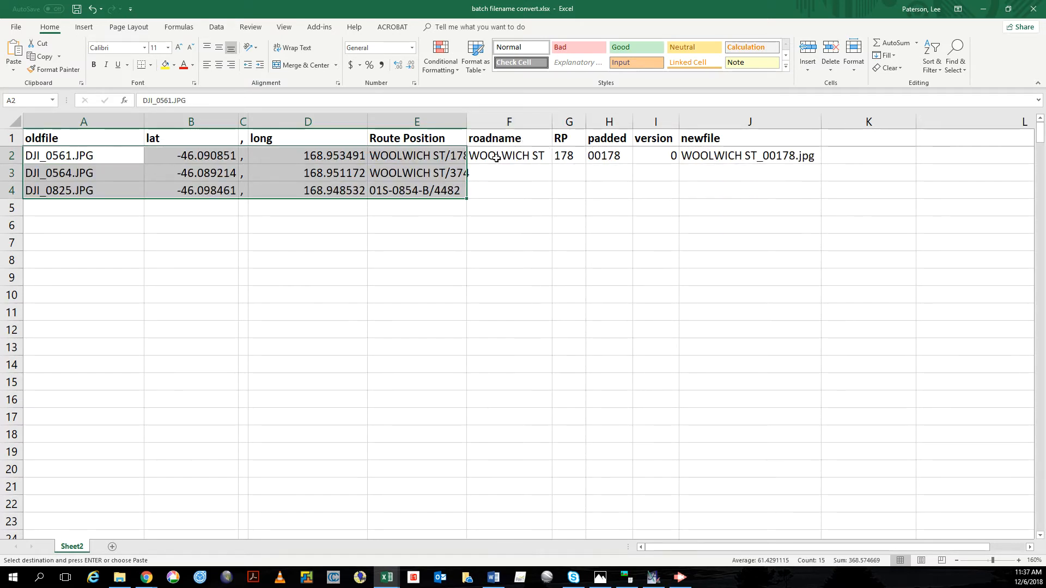
{"action": "left_click_drag", "start_coordinate": [498, 164], "coordinate": [820, 198]}
{"action": "left_click", "coordinate": [709, 225]}
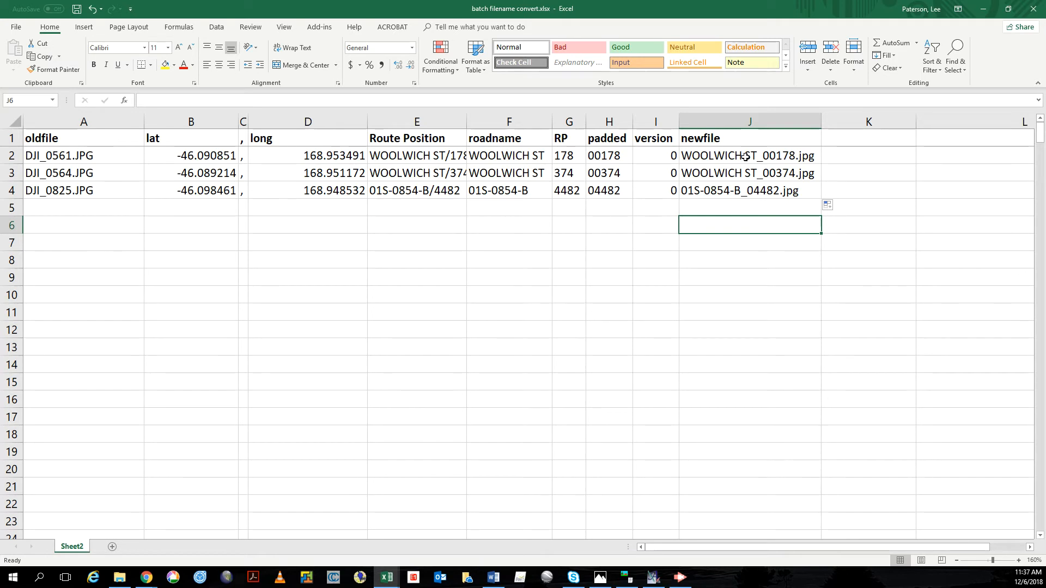
Copy the new file names in J2:J4 and paste them into a new Notepad document
{"action": "left_click_drag", "start_coordinate": [745, 156], "coordinate": [752, 187]}
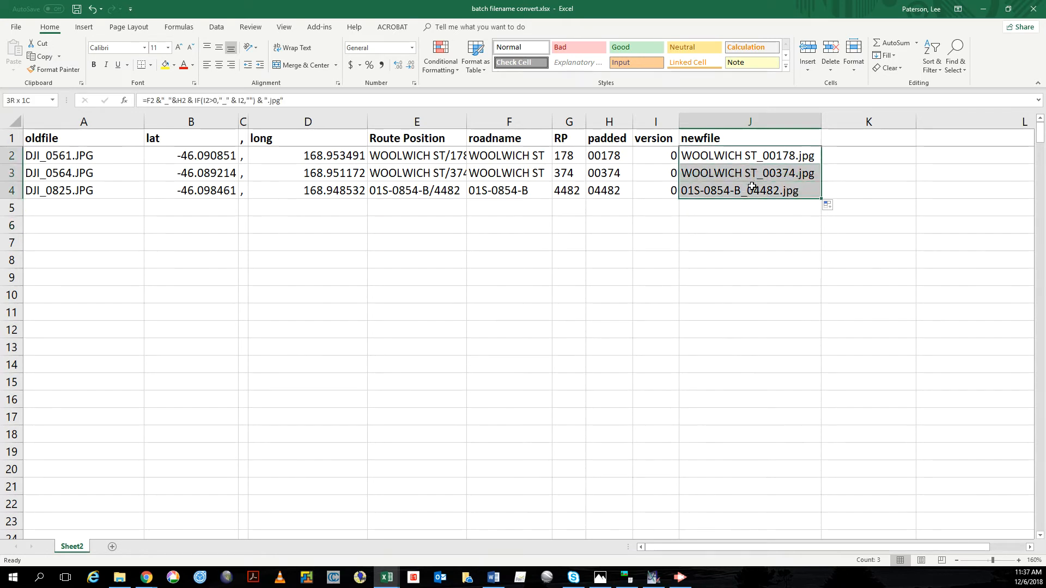
{"action": "key", "text": "ctrl+c"}
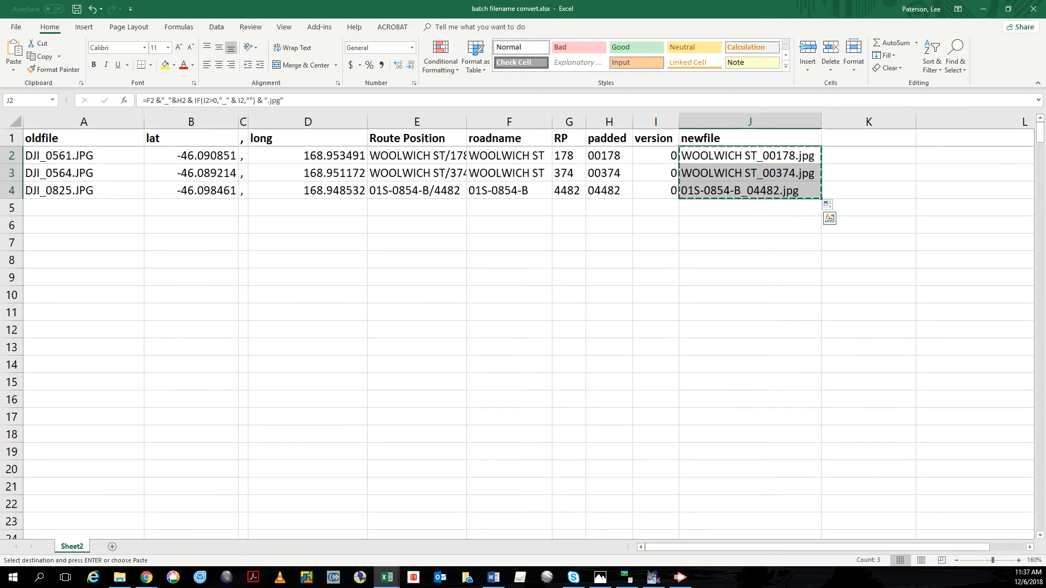
{"action": "left_click", "coordinate": [13, 577]}
{"action": "type", "text": "note"}
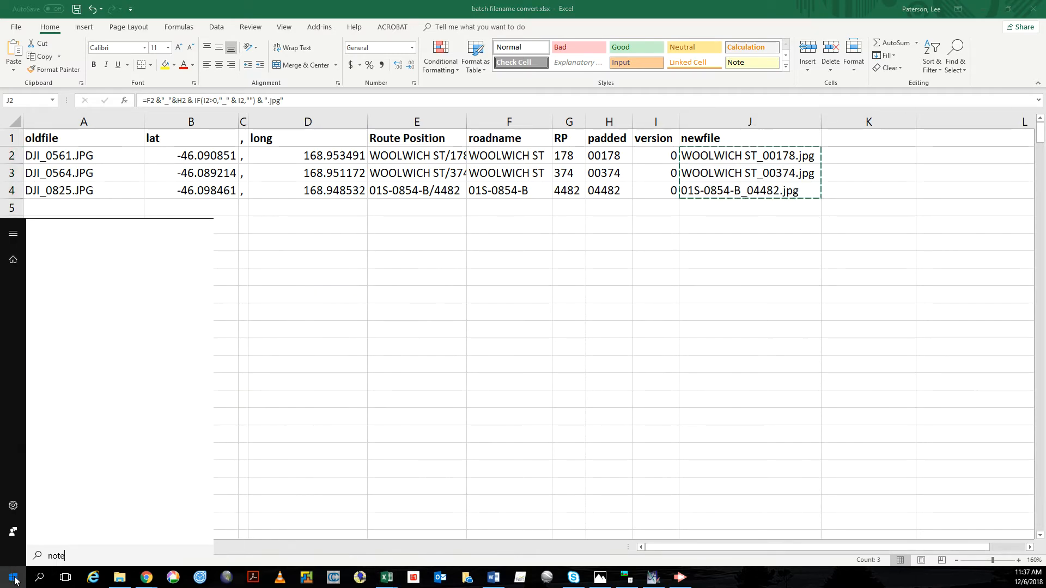
{"action": "key", "text": "Return"}
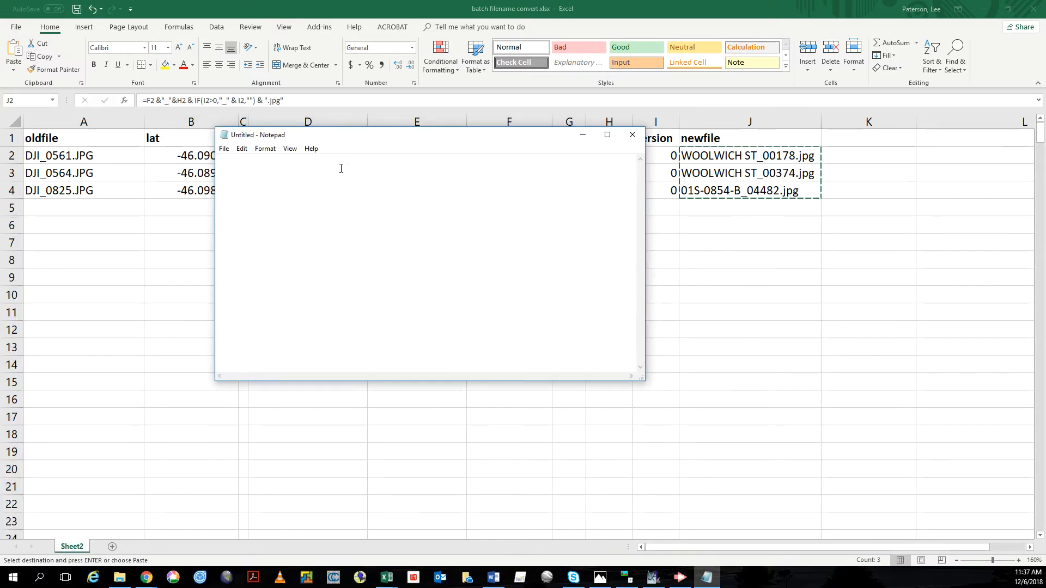
{"action": "key", "text": "ctrl+v"}
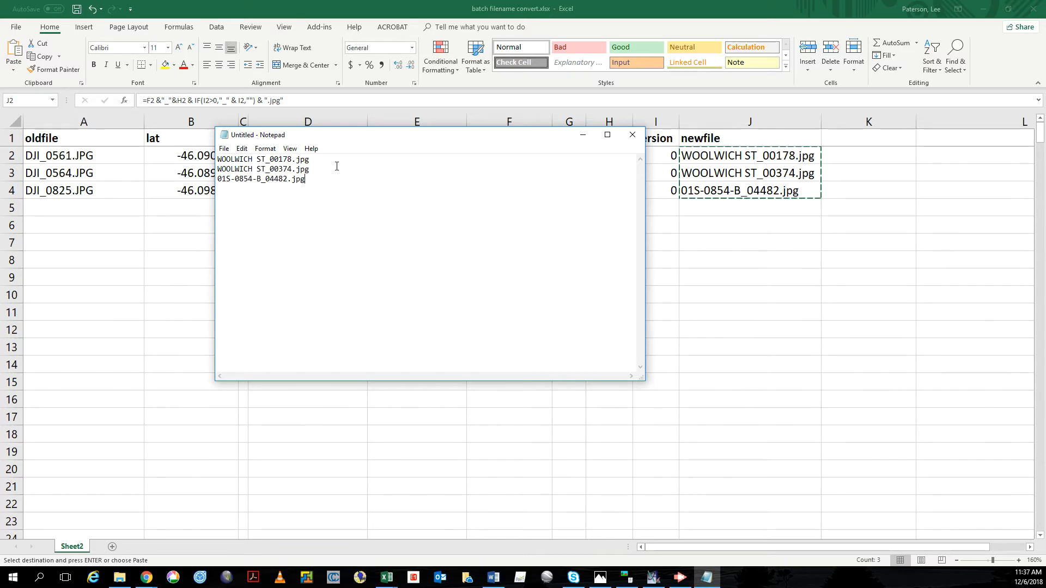
Save the list of new file names as lit.txt in the Desktop messing folder and close the document
{"action": "left_click", "coordinate": [224, 149]}
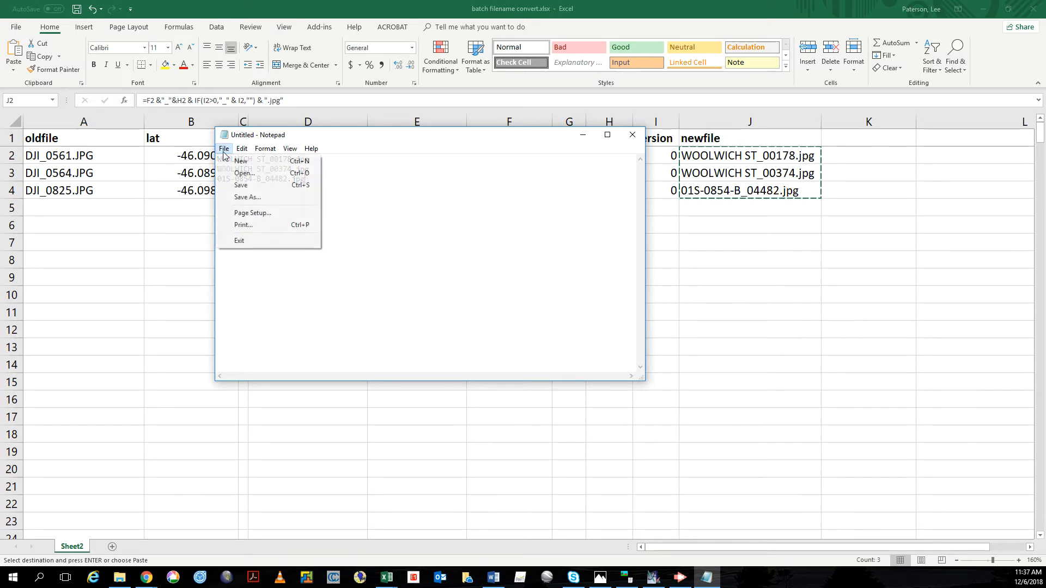
{"action": "left_click", "coordinate": [245, 196]}
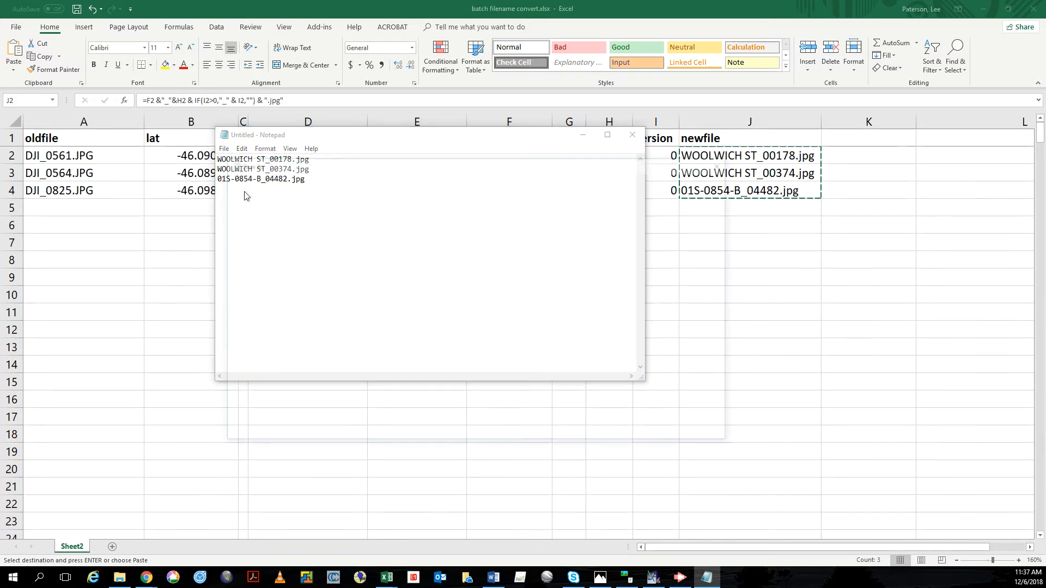
{"action": "scroll", "coordinate": [327, 222], "scroll_direction": "down", "scroll_amount": 5}
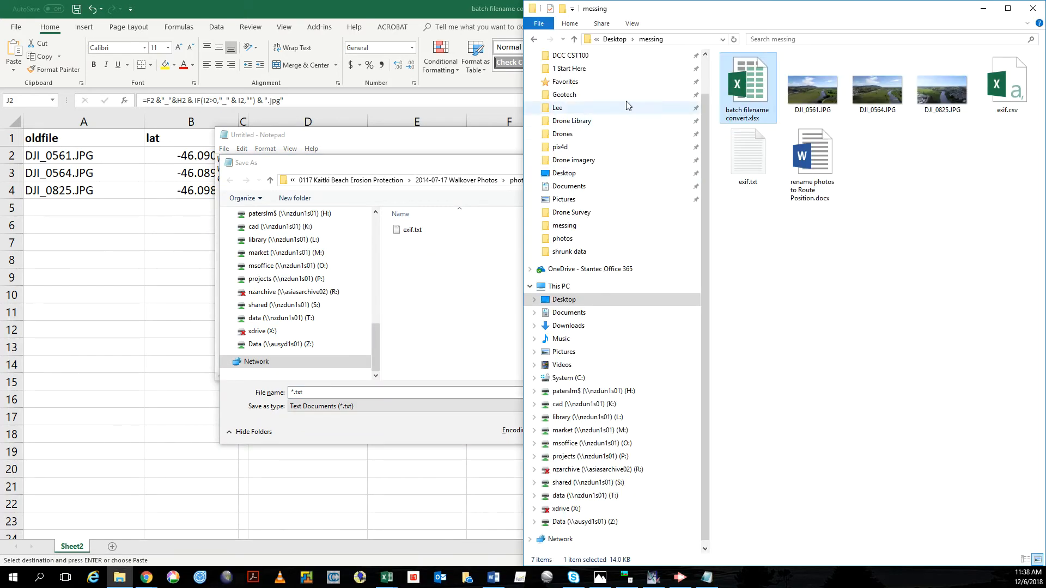
{"action": "left_click", "coordinate": [689, 40]}
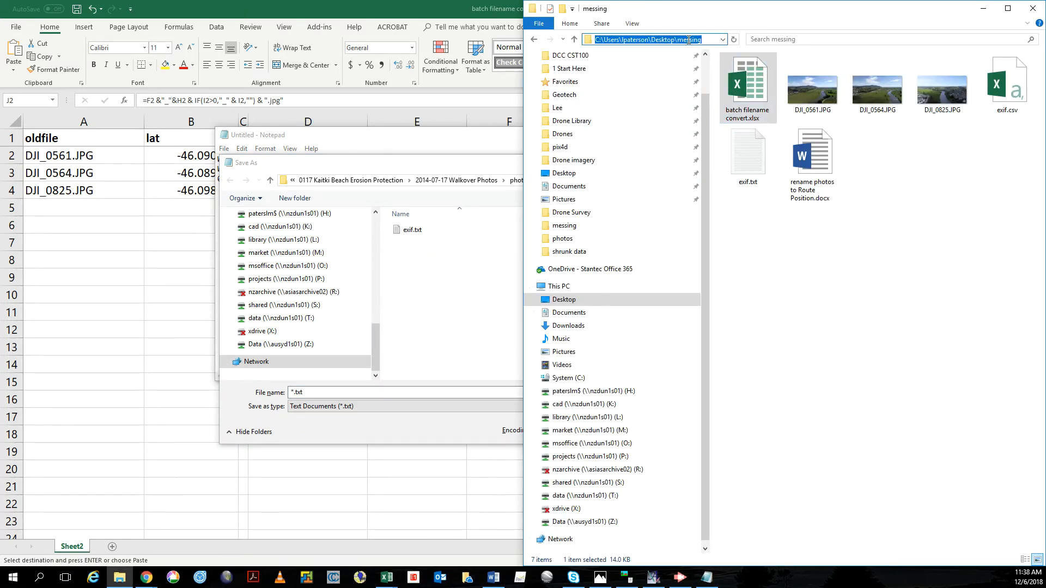
{"action": "left_click", "coordinate": [474, 262]}
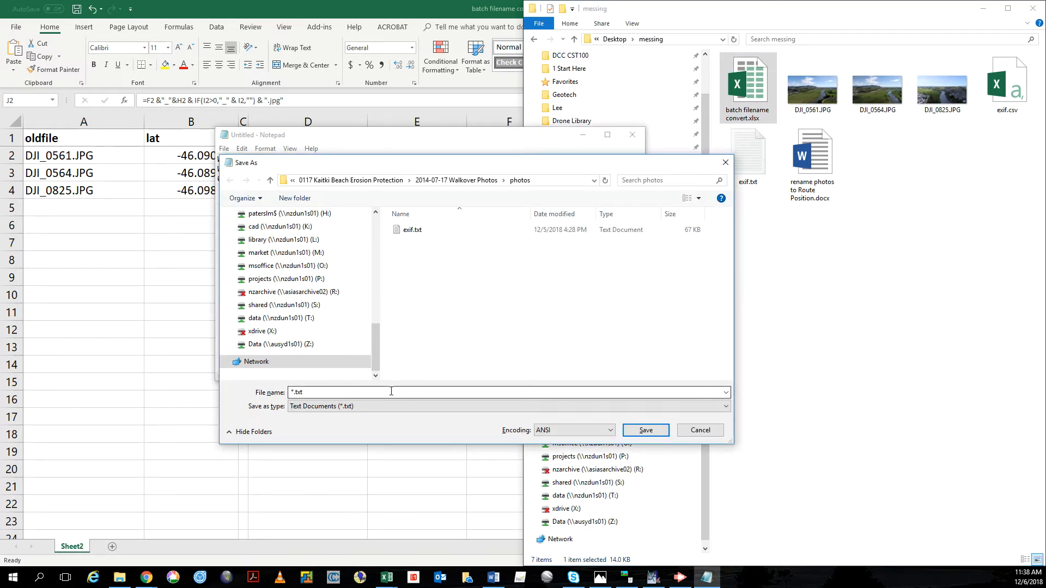
{"action": "left_click", "coordinate": [391, 391]}
{"action": "type", "text": "C:\\Users\\paterslm\\Desktop\\messing"}
{"action": "key", "text": "Return"}
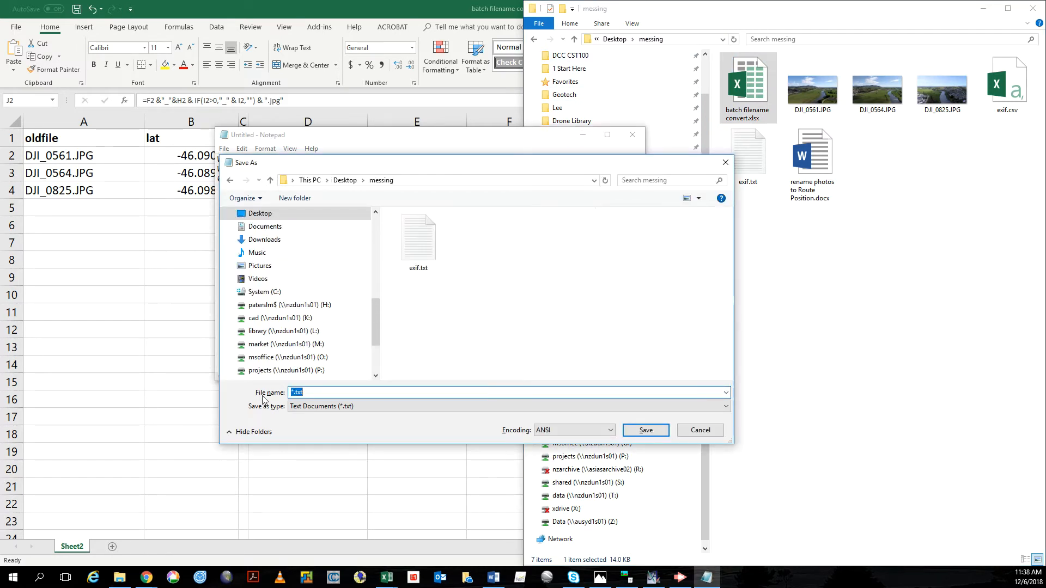
{"action": "type", "text": "lit"}
{"action": "key", "text": "Return"}
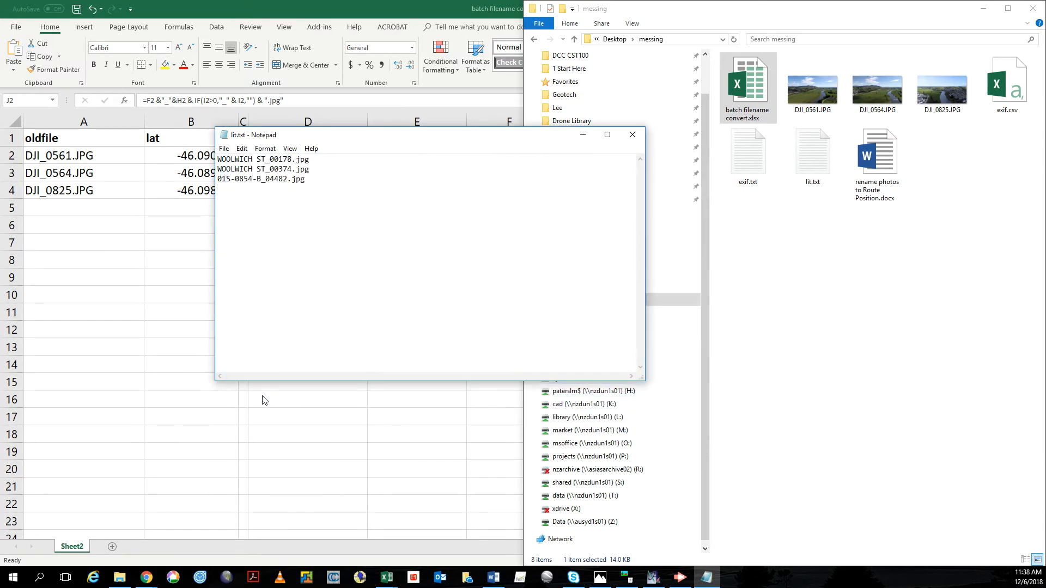
{"action": "left_click", "coordinate": [632, 135]}
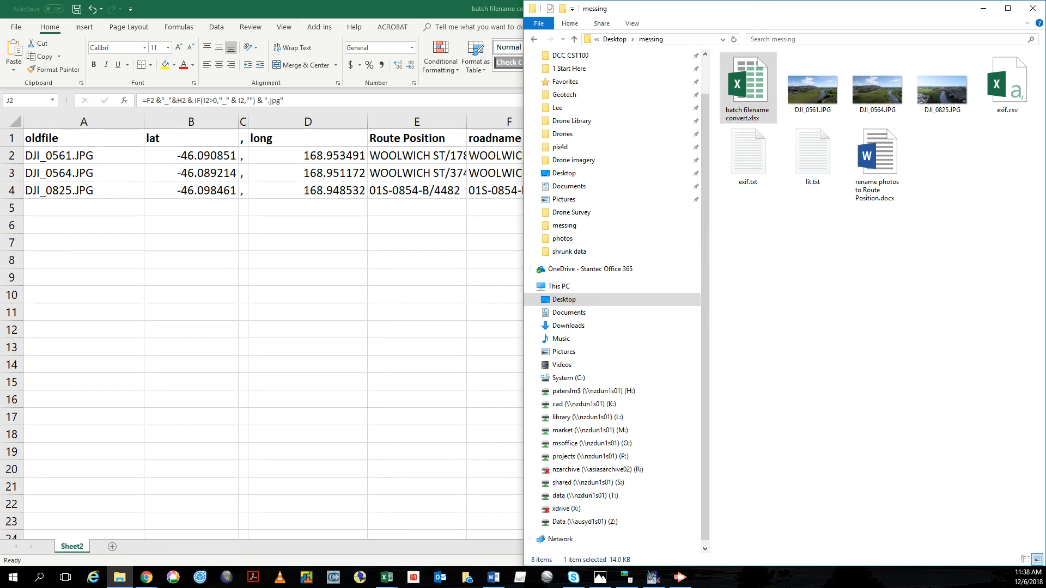
Switch to Advanced Renamer and add DJI_0561.JPG, DJI_0564.JPG and DJI_0825.JPG from the messing folder to the rename list
{"action": "left_click", "coordinate": [654, 578]}
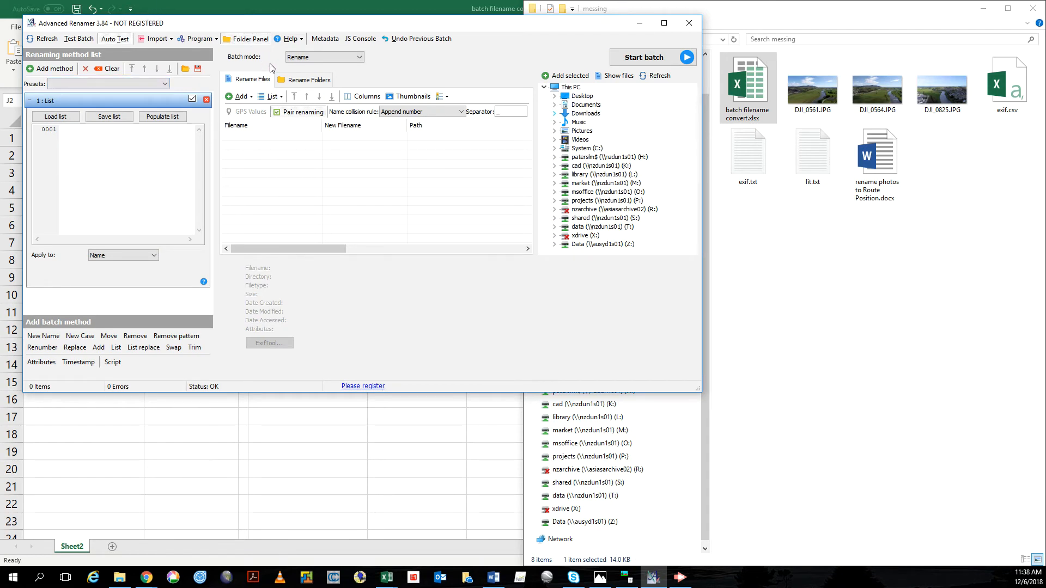
{"action": "left_click", "coordinate": [246, 97]}
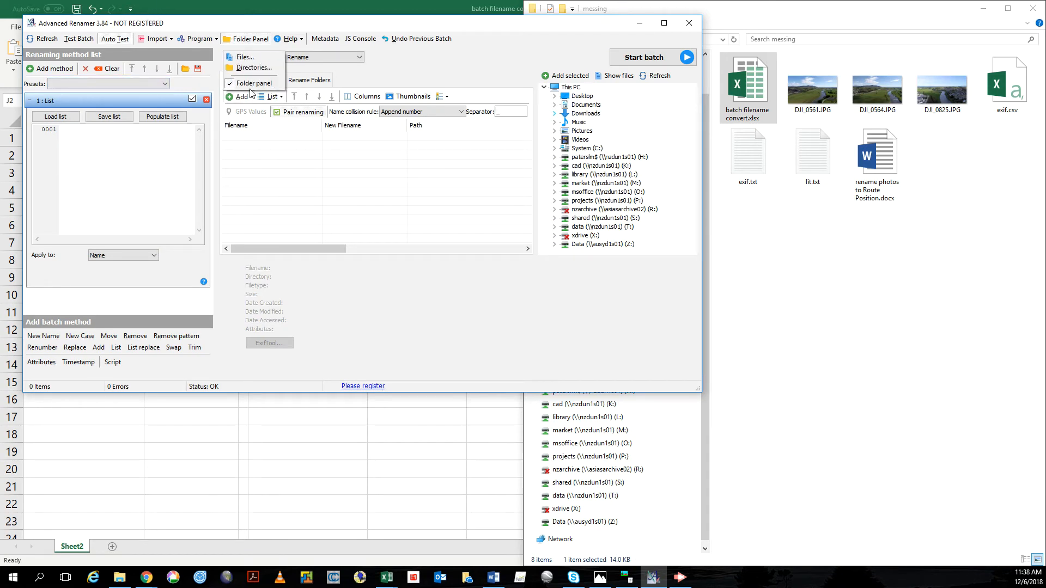
{"action": "left_click", "coordinate": [247, 58]}
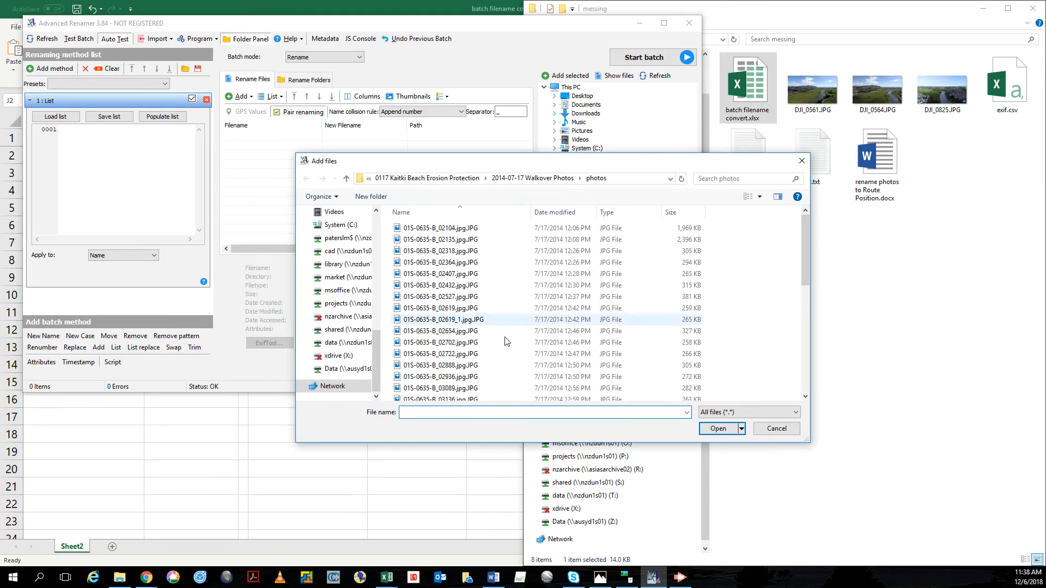
{"action": "type", "text": "C:\\Users\\paterslm\\Desktop\\messing"}
{"action": "key", "text": "Return"}
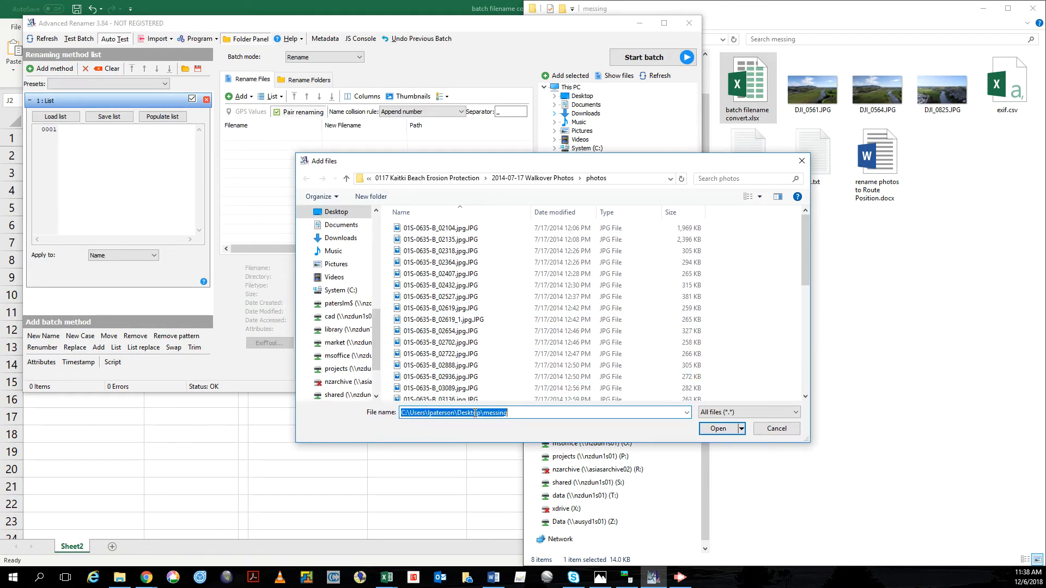
{"action": "left_click", "coordinate": [485, 262]}
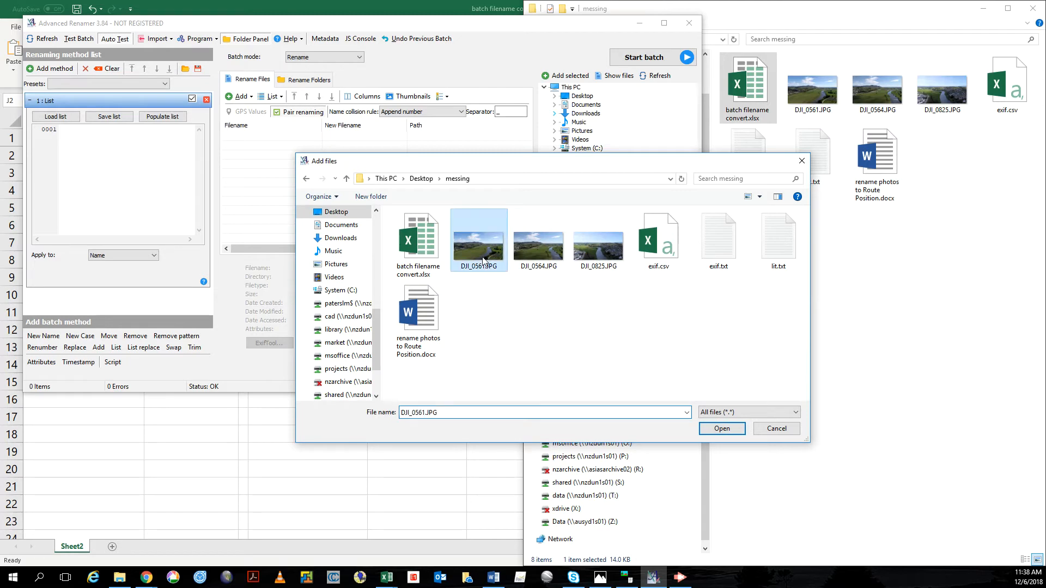
{"action": "left_click", "coordinate": [587, 256], "text": "shift"}
{"action": "left_click", "coordinate": [721, 428]}
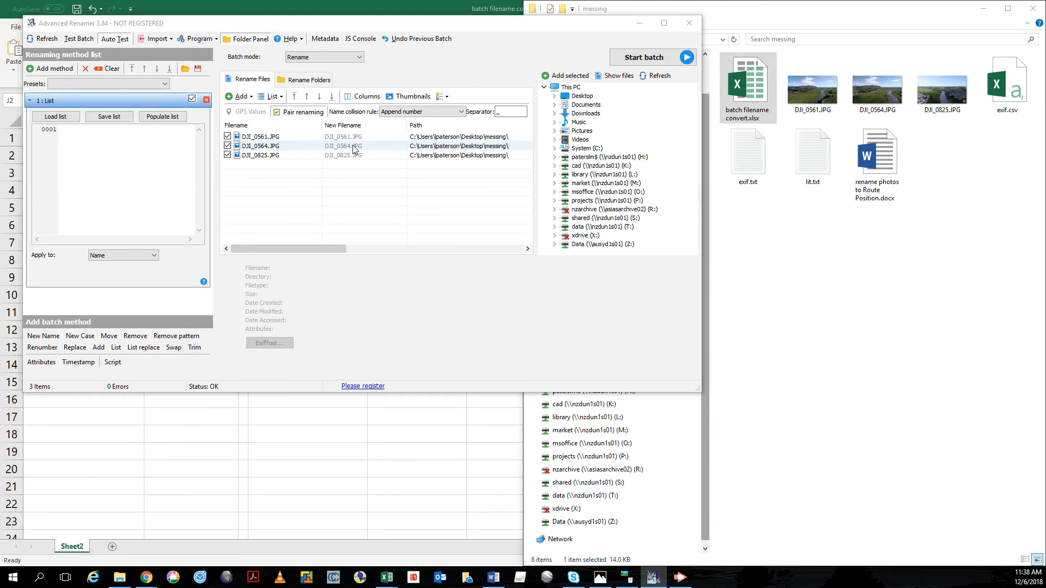
Add a List renaming method, load lit.txt from the messing folder, and widen the New Filename column to fit
{"action": "left_click", "coordinate": [115, 348]}
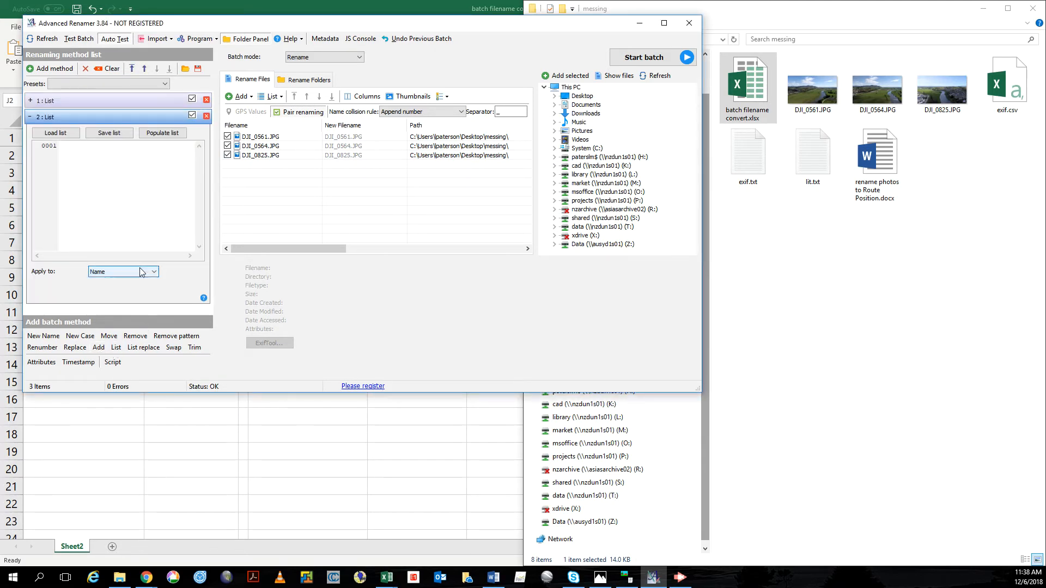
{"action": "left_click", "coordinate": [59, 133]}
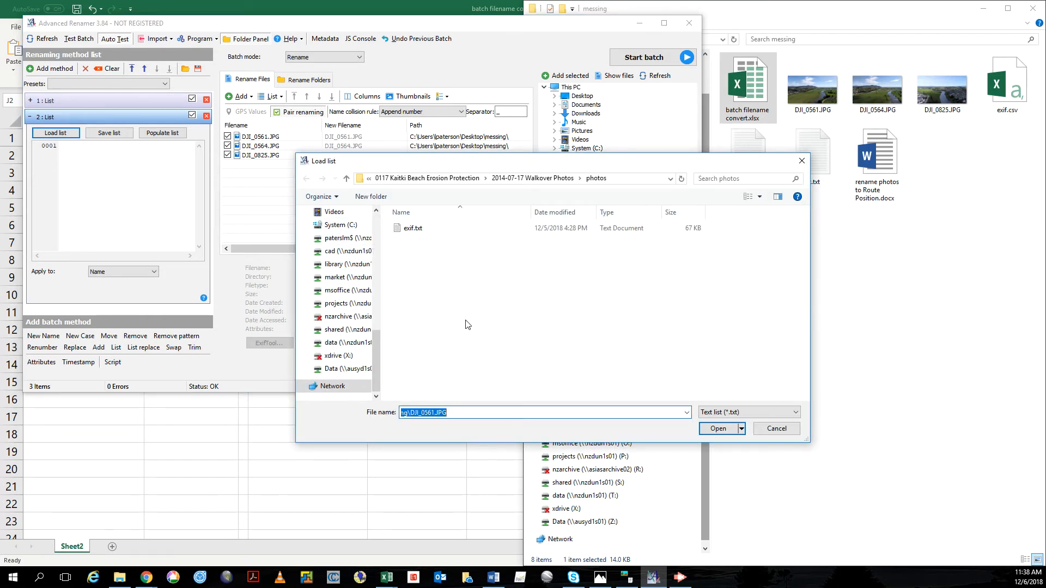
{"action": "type", "text": "C:\\Users\\lpaterson\\Desktop\\messing"}
{"action": "key", "text": "Return"}
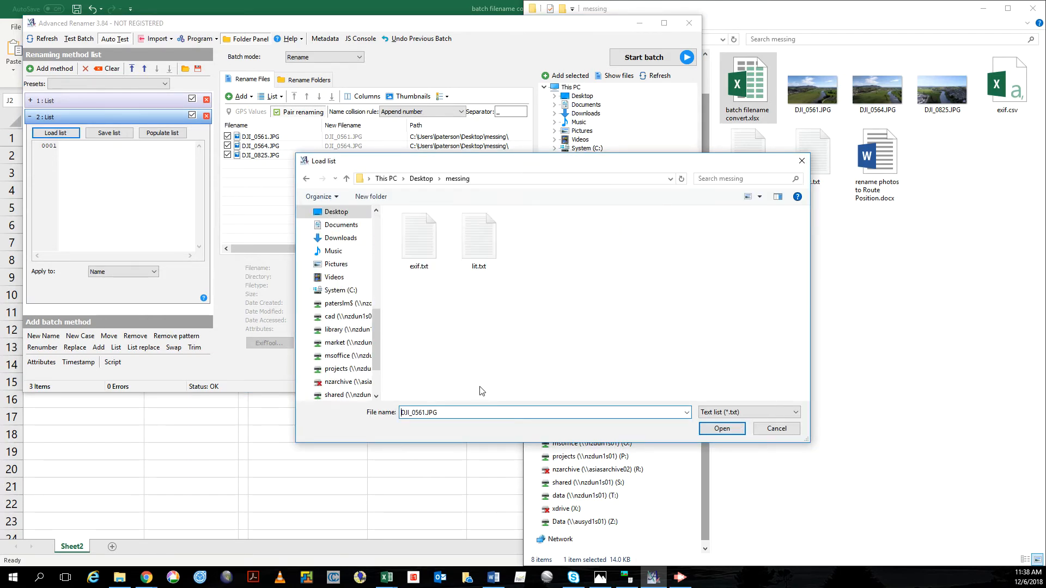
{"action": "double_click", "coordinate": [489, 250]}
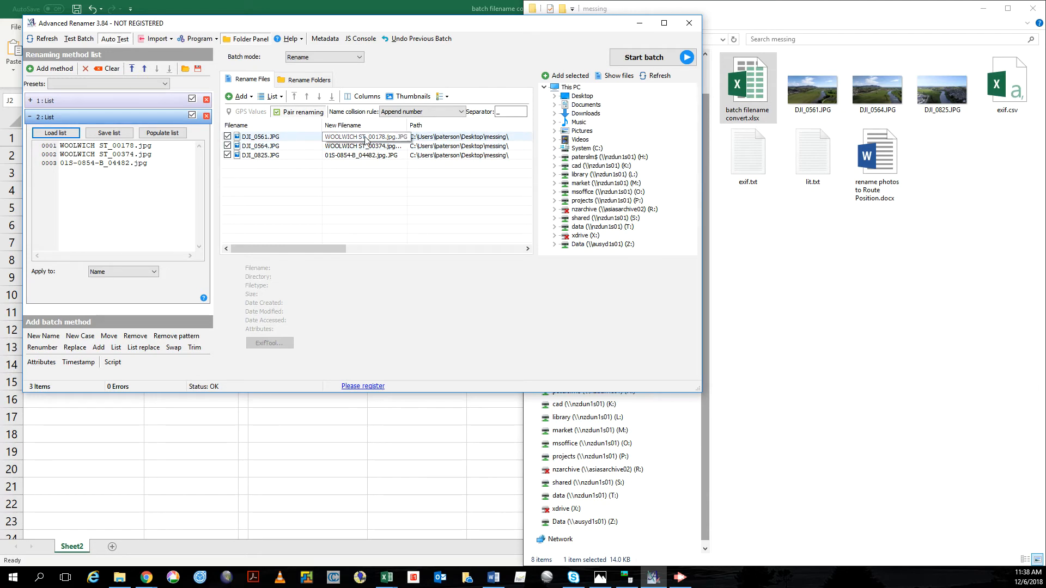
{"action": "double_click", "coordinate": [411, 126]}
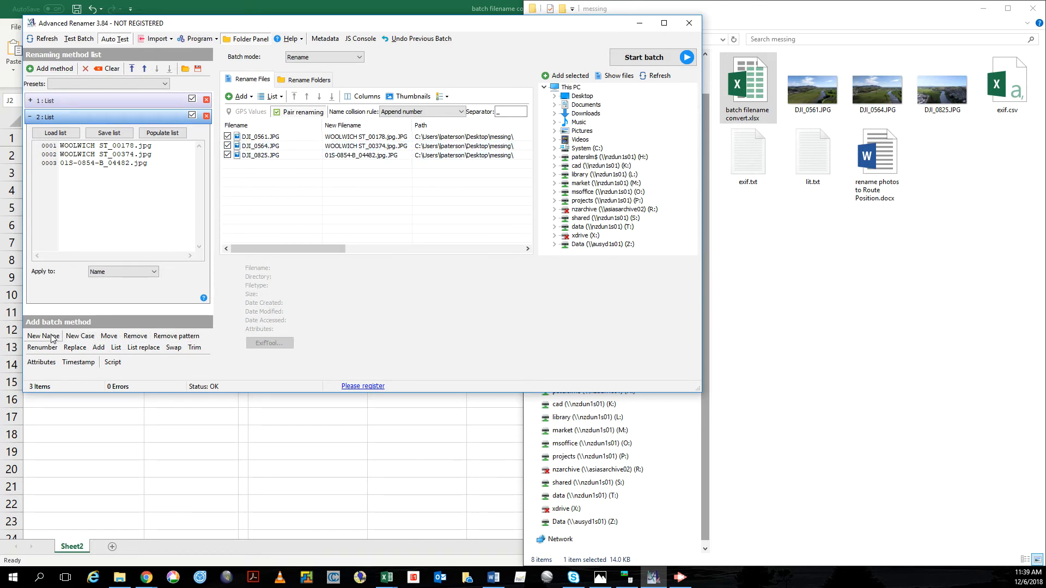
Add a Remove method stripping 4 characters backwards from position 1 of the name, and run the rename batch
{"action": "left_click", "coordinate": [136, 336]}
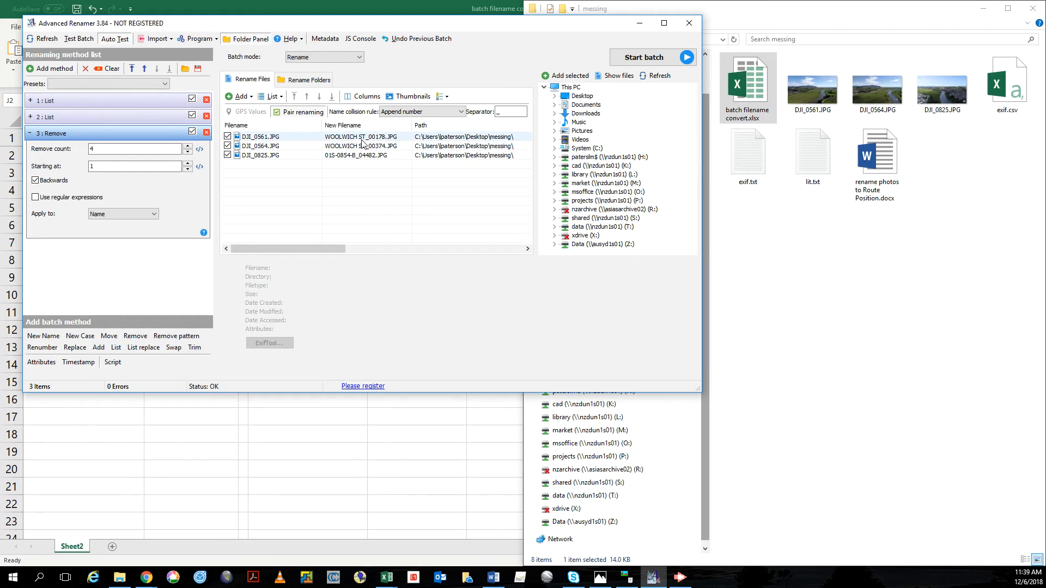
{"action": "left_click", "coordinate": [636, 61]}
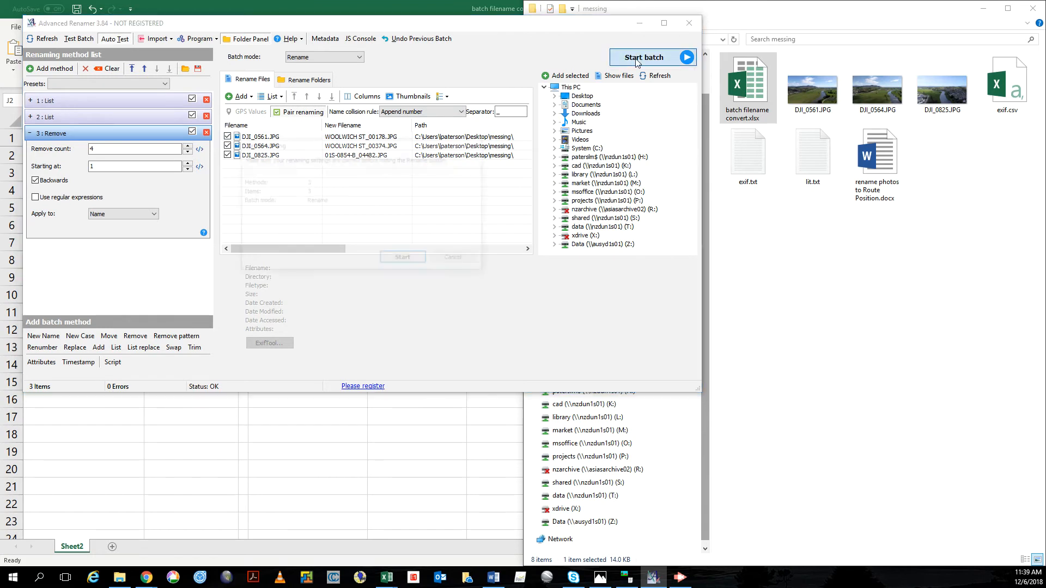
{"action": "left_click", "coordinate": [405, 260]}
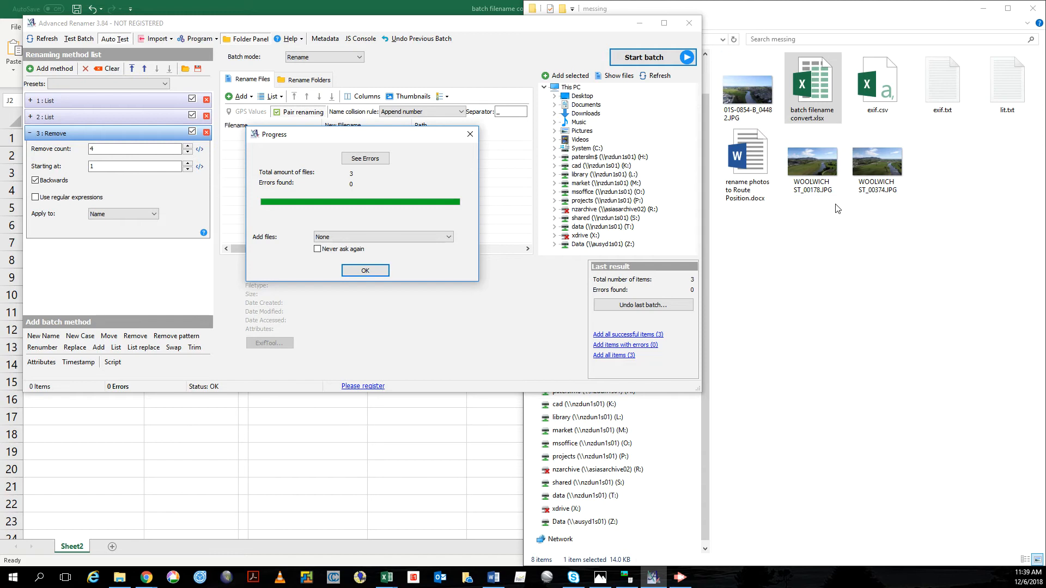
{"action": "left_click", "coordinate": [366, 271]}
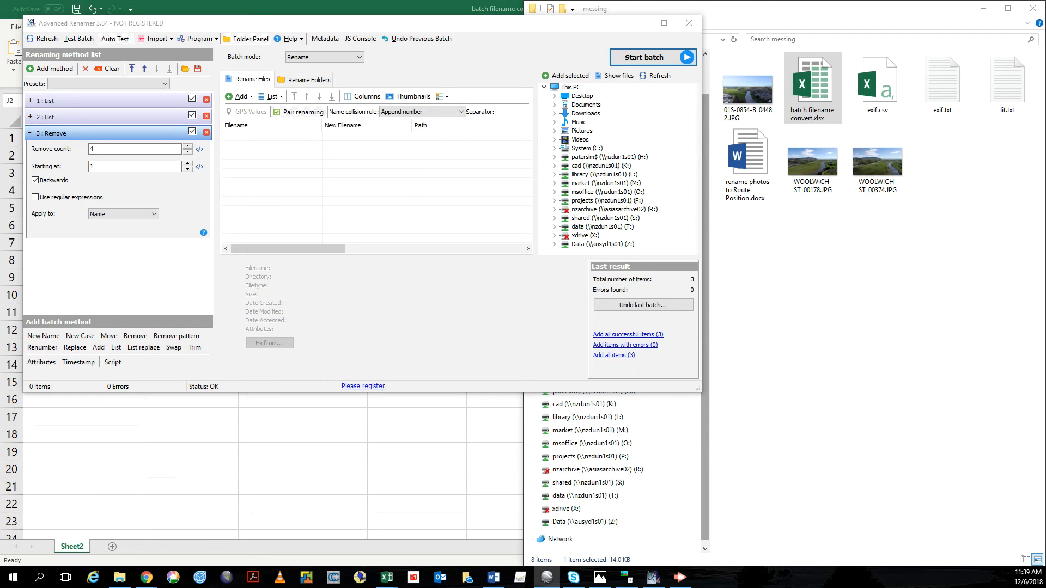
Switch to Google Earth Pro and start importing exif.csv from the messing folder as comma-delimited data
{"action": "left_click", "coordinate": [546, 577]}
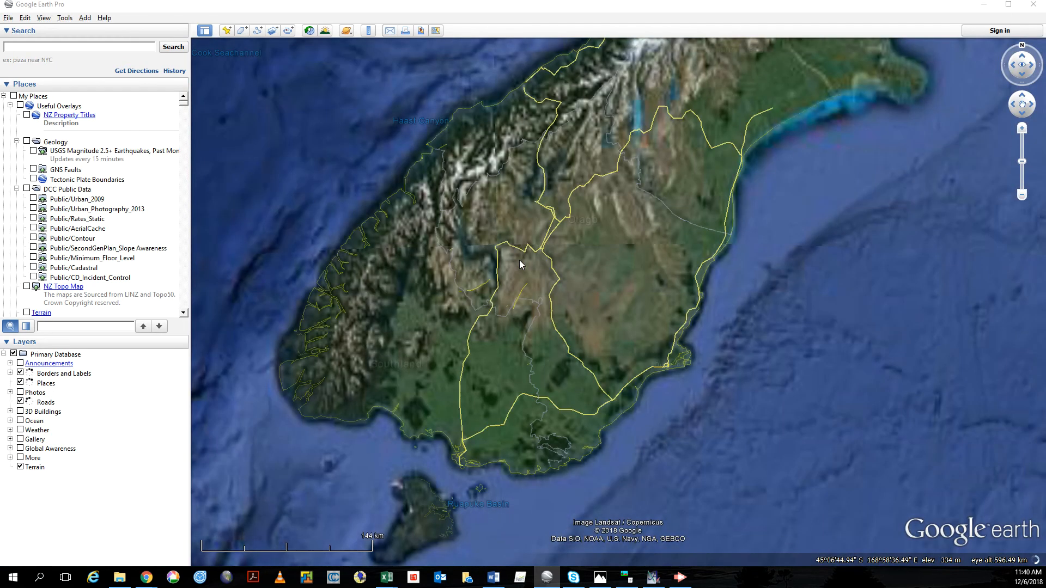
{"action": "key", "text": "alt+Tab"}
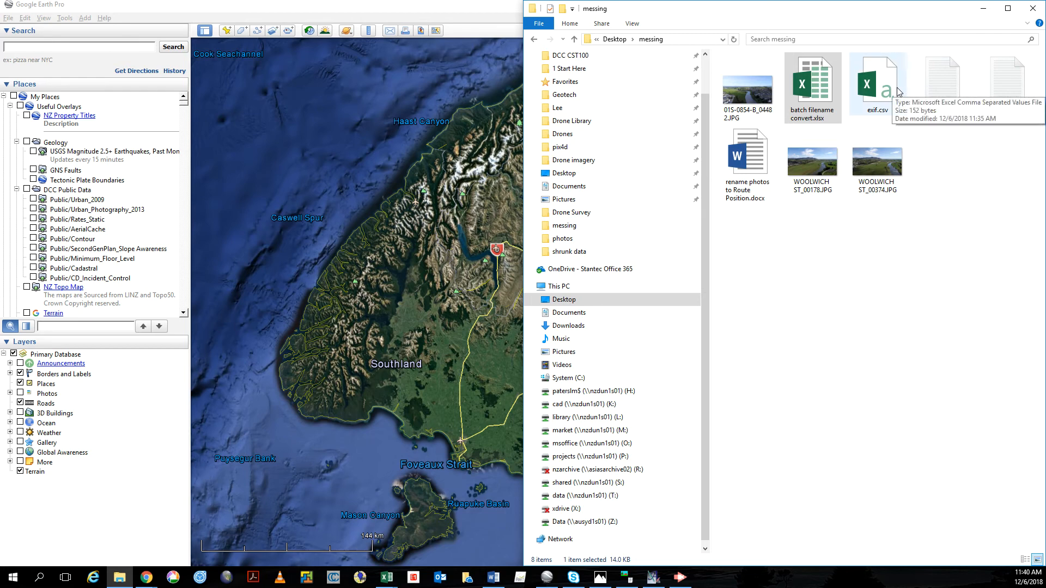
{"action": "left_click_drag", "start_coordinate": [891, 93], "coordinate": [457, 245]}
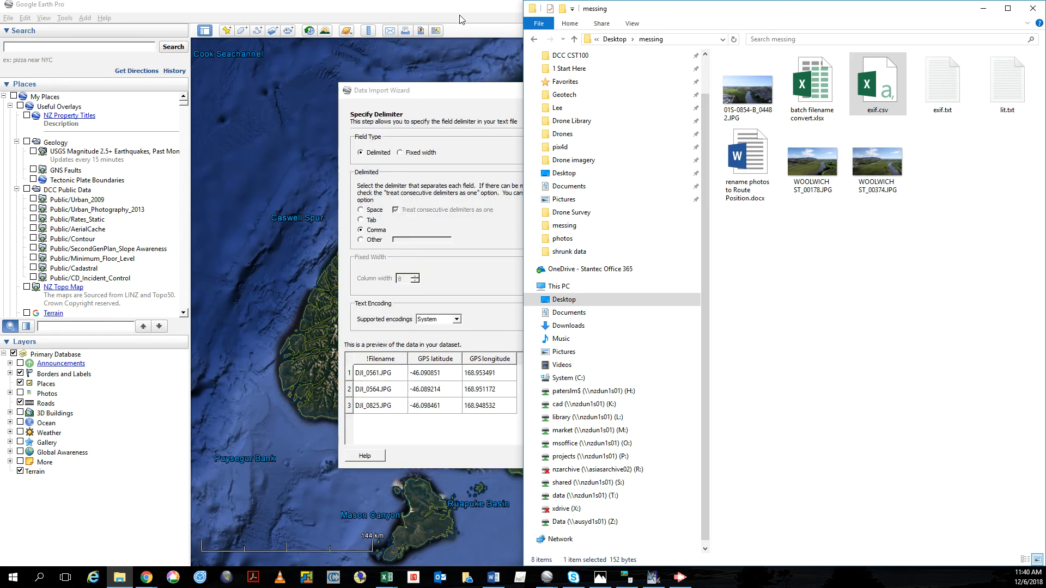
{"action": "left_click", "coordinate": [466, 8]}
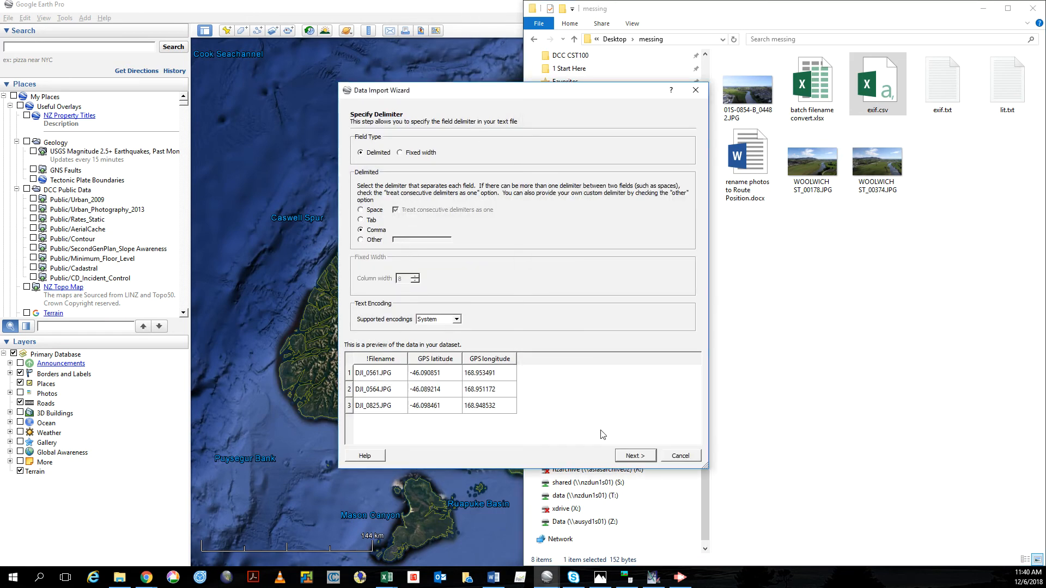
{"action": "left_click", "coordinate": [629, 459]}
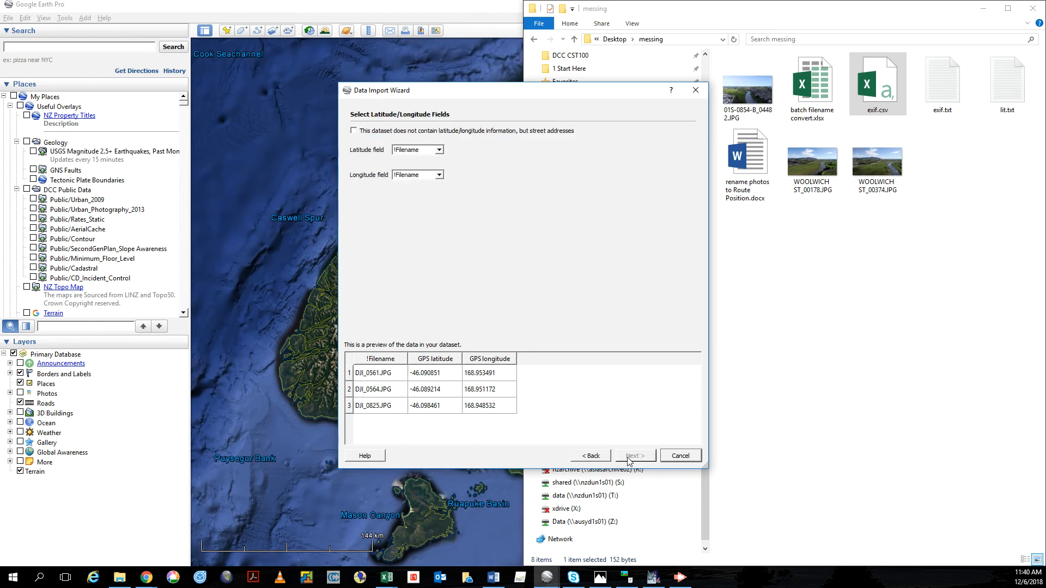
Map the latitude field to GPS latitude and the longitude field to GPS longitude, and finish the import with the suggested field types
{"action": "left_click", "coordinate": [439, 152]}
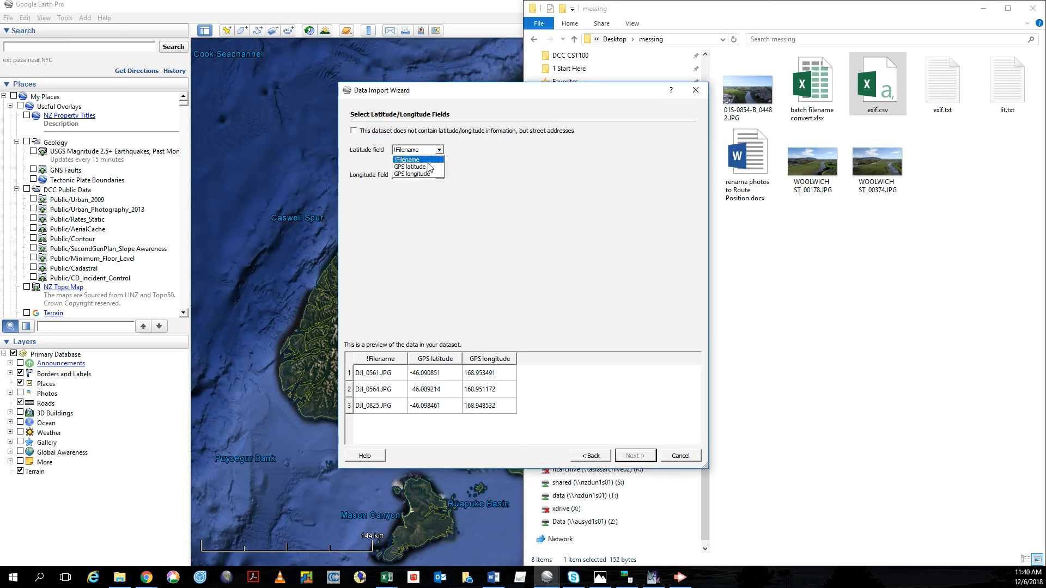
{"action": "left_click", "coordinate": [429, 167]}
{"action": "left_click", "coordinate": [431, 175]}
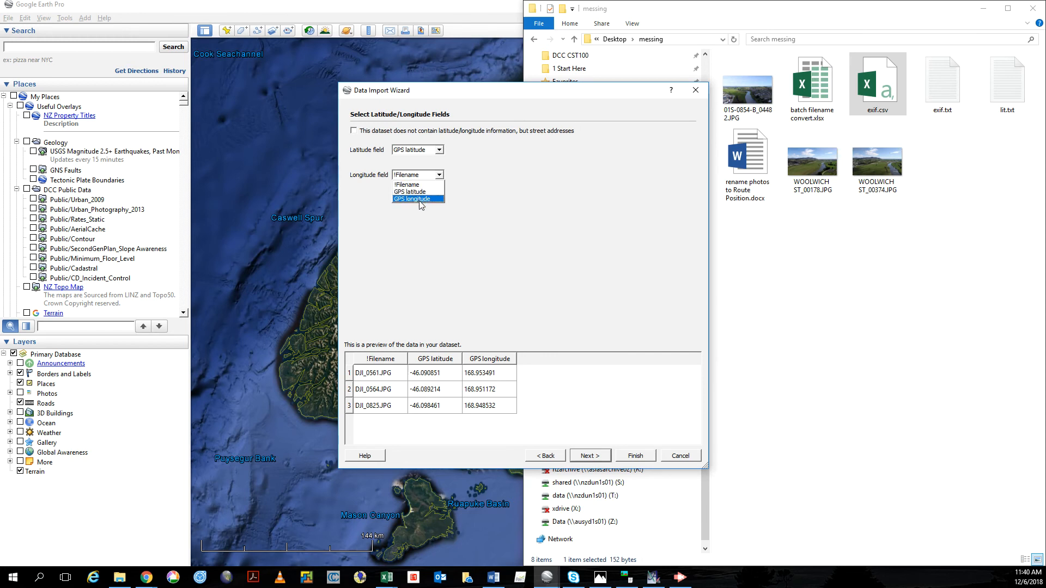
{"action": "left_click", "coordinate": [420, 199]}
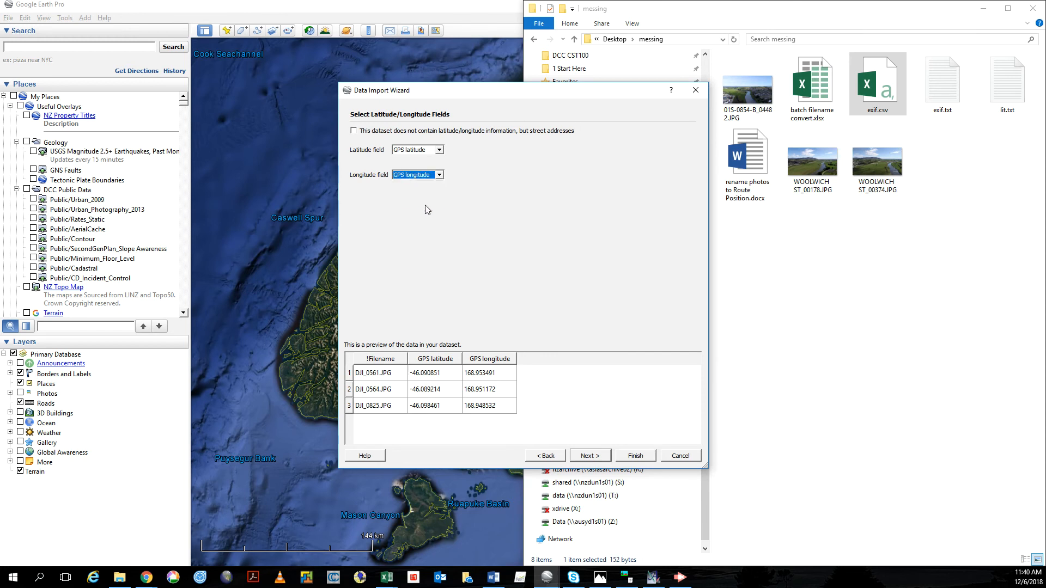
{"action": "left_click", "coordinate": [595, 458]}
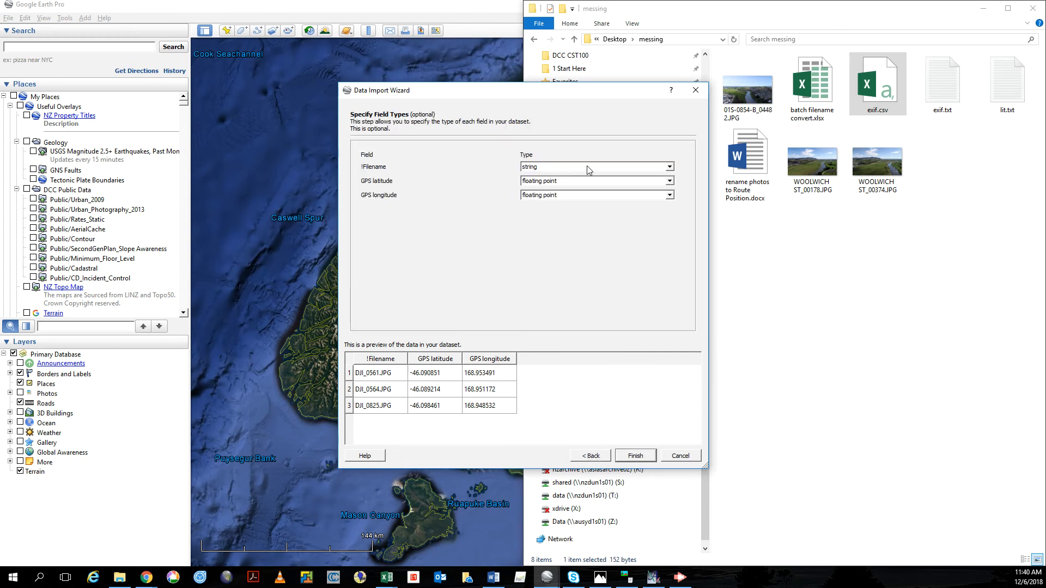
{"action": "left_click", "coordinate": [632, 456]}
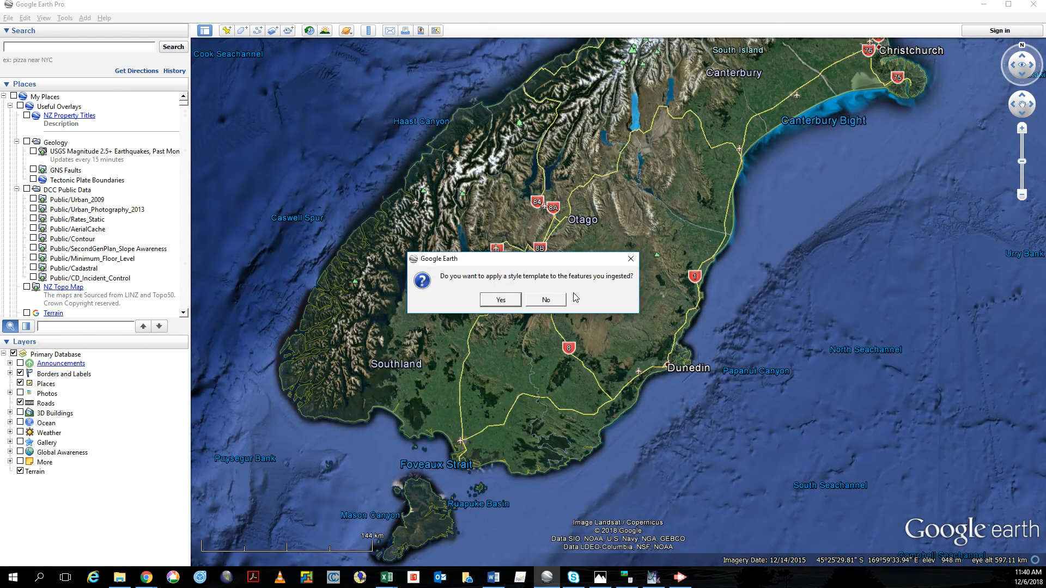
Apply a style template to the imported features with _Filename as the name field, without saving the template to a file
{"action": "left_click", "coordinate": [507, 301]}
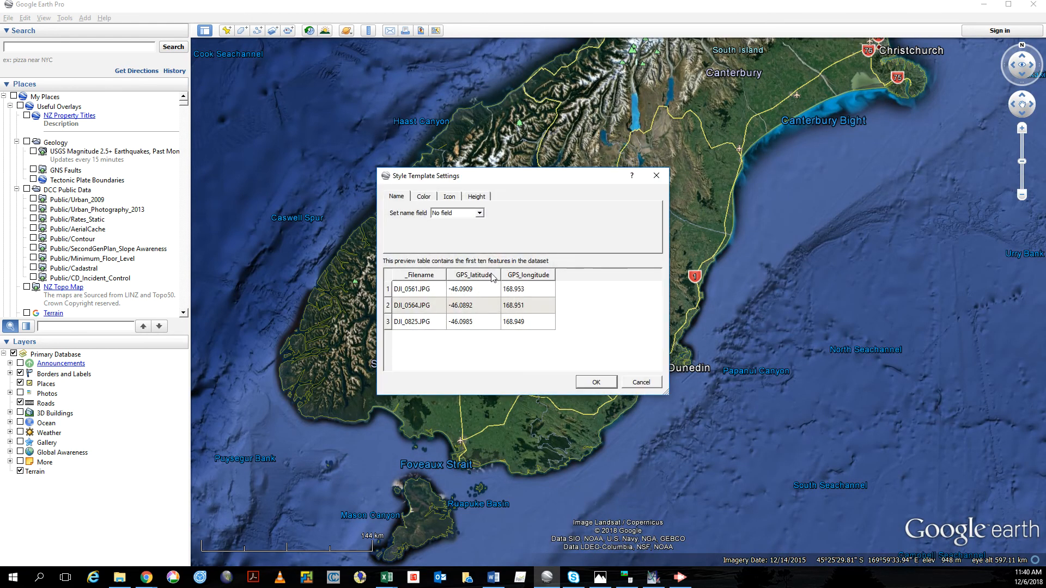
{"action": "left_click", "coordinate": [472, 215]}
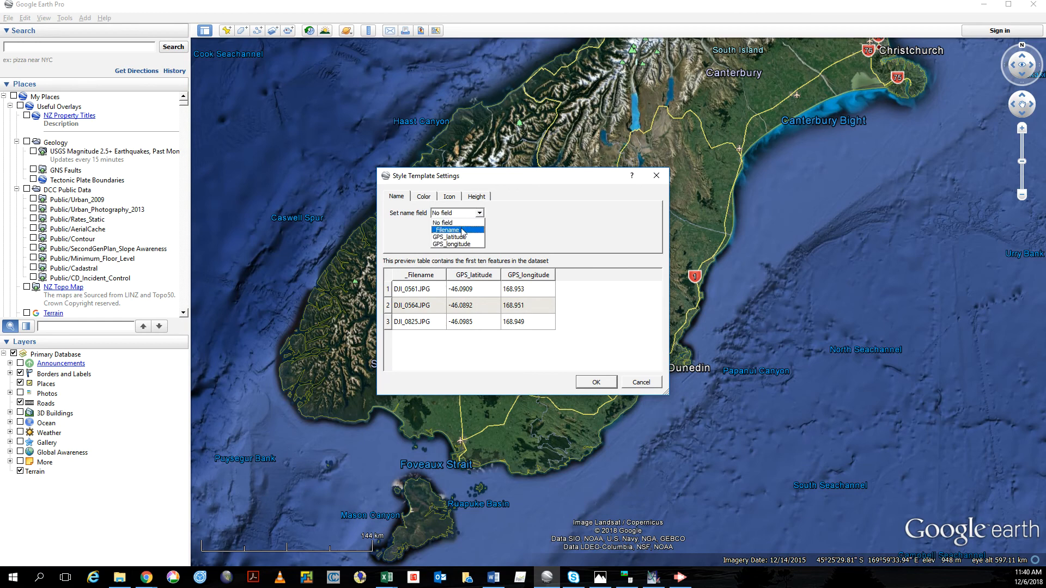
{"action": "left_click", "coordinate": [463, 229]}
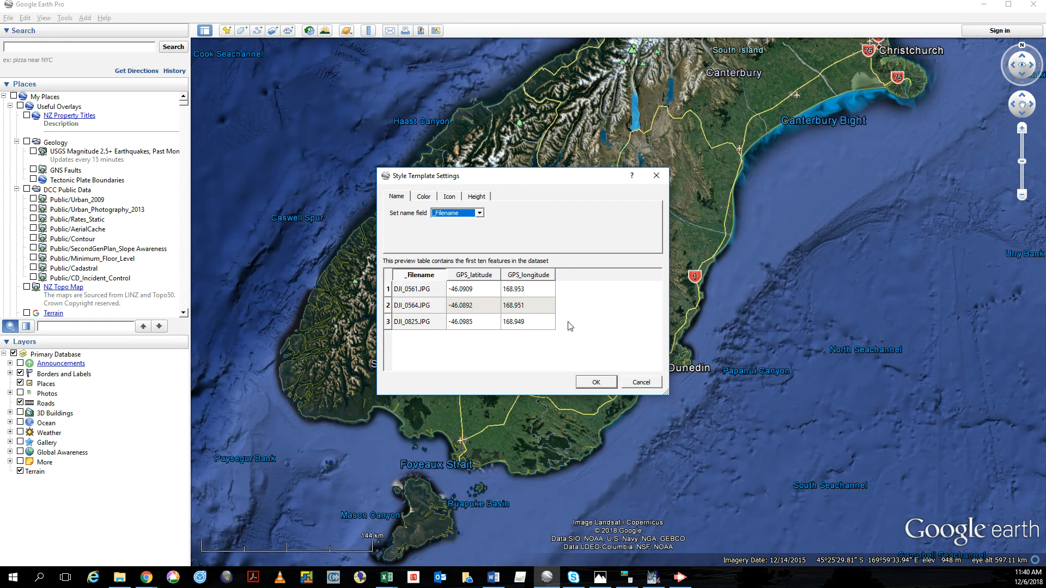
{"action": "left_click", "coordinate": [594, 383]}
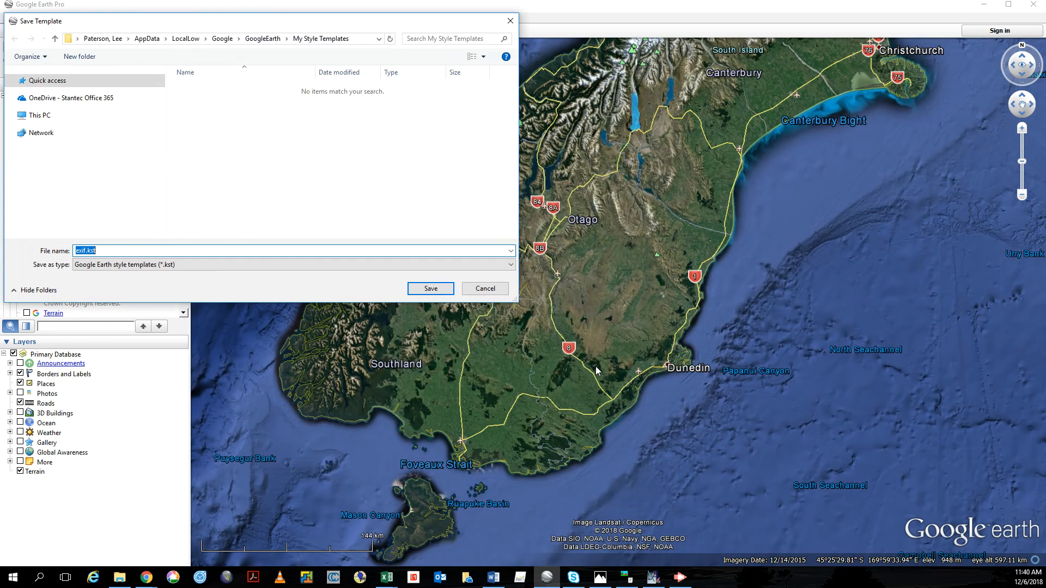
{"action": "left_click", "coordinate": [485, 289]}
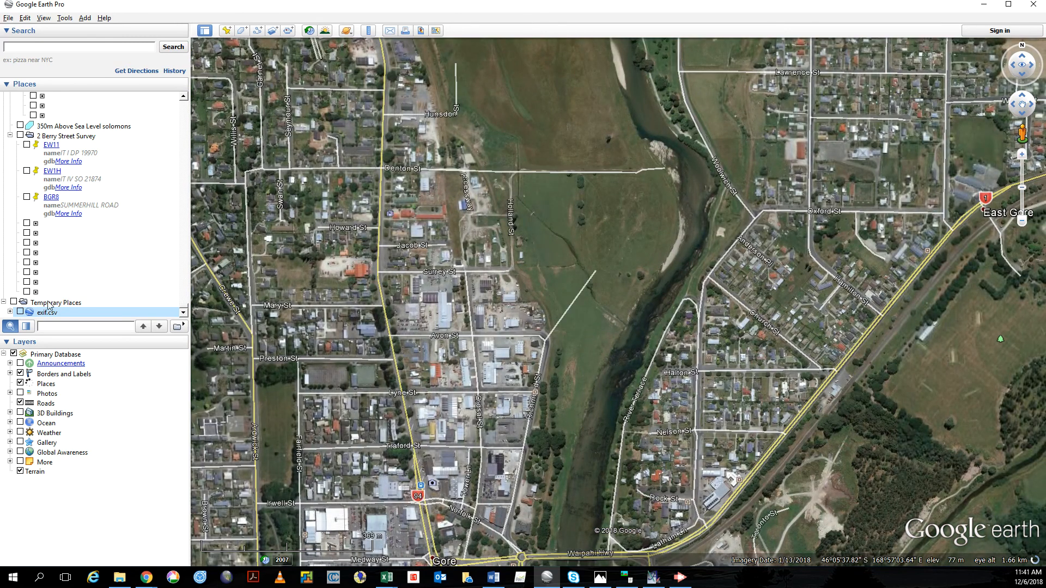
Turn on the imported exif.csv placemarks and examine the photo locations along the river near Gore
{"action": "left_click", "coordinate": [20, 312]}
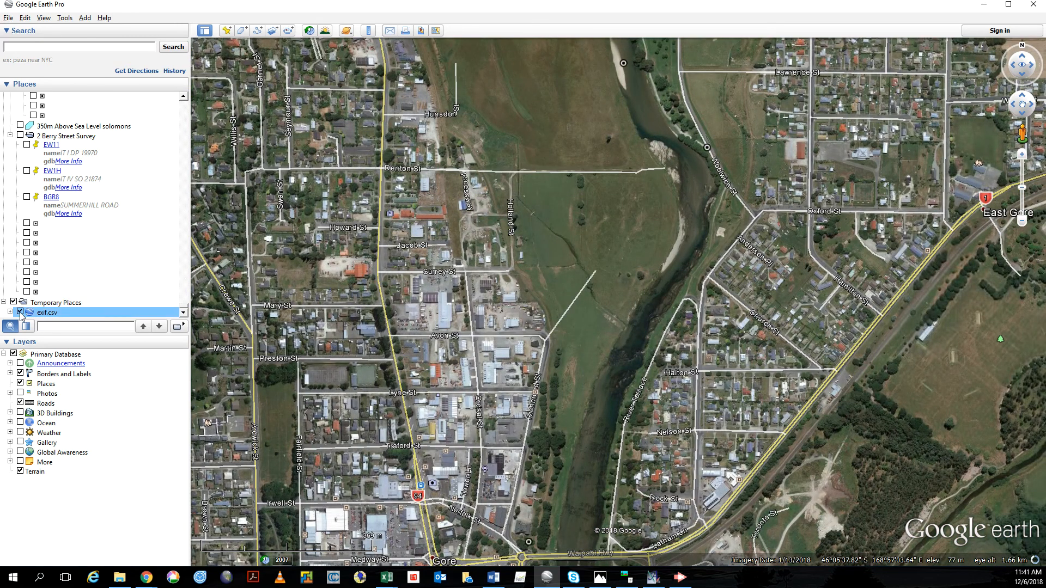
{"action": "scroll", "coordinate": [474, 343], "scroll_direction": "down", "scroll_amount": 3}
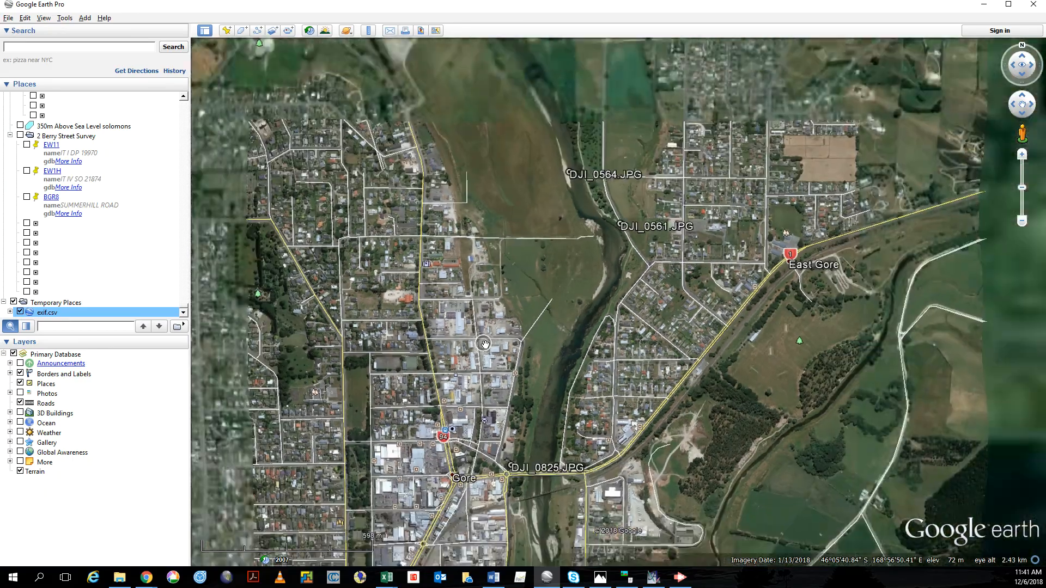
{"action": "scroll", "coordinate": [515, 359], "scroll_direction": "up", "scroll_amount": 5}
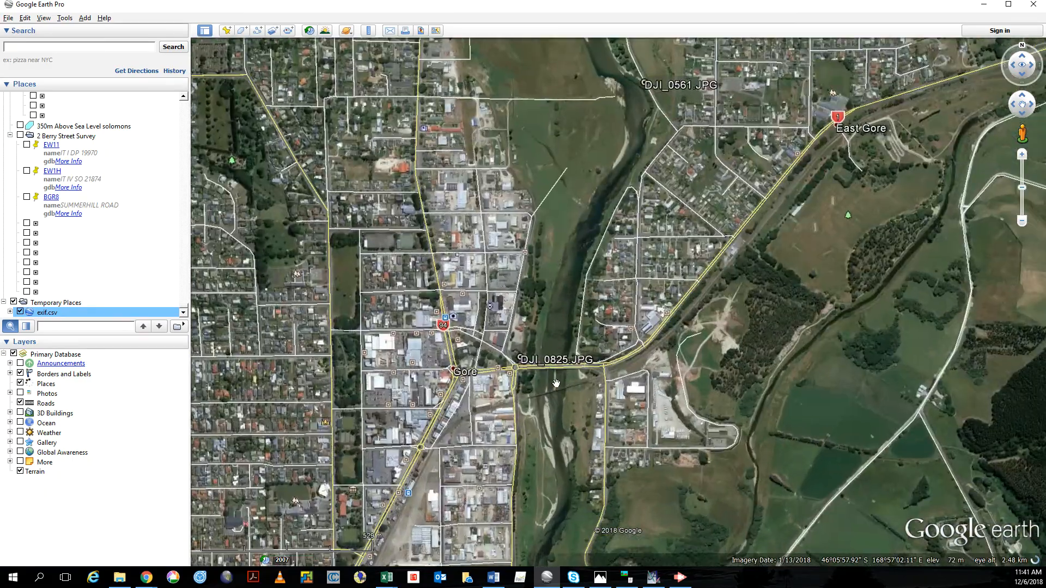
{"action": "scroll", "coordinate": [516, 359], "scroll_direction": "up", "scroll_amount": 3}
{"action": "scroll", "coordinate": [516, 359], "scroll_direction": "down", "scroll_amount": 3}
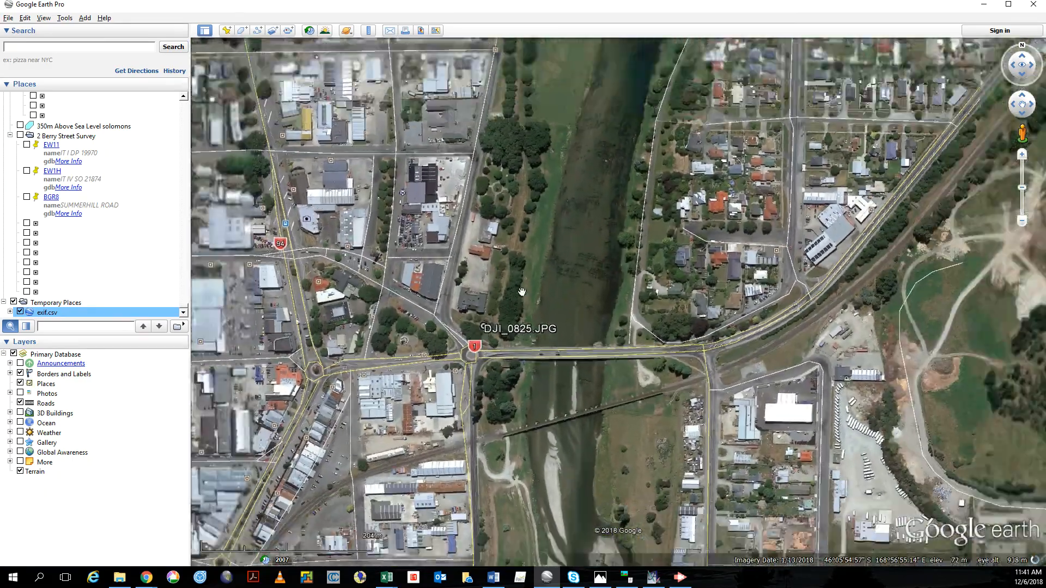
{"action": "mouse_move", "coordinate": [570, 283]}
{"action": "left_mouse_down"}
{"action": "mouse_move", "coordinate": [568, 264]}
{"action": "mouse_move", "coordinate": [563, 294]}
{"action": "left_mouse_up"}
{"action": "scroll", "coordinate": [563, 295], "scroll_direction": "down", "scroll_amount": 2}
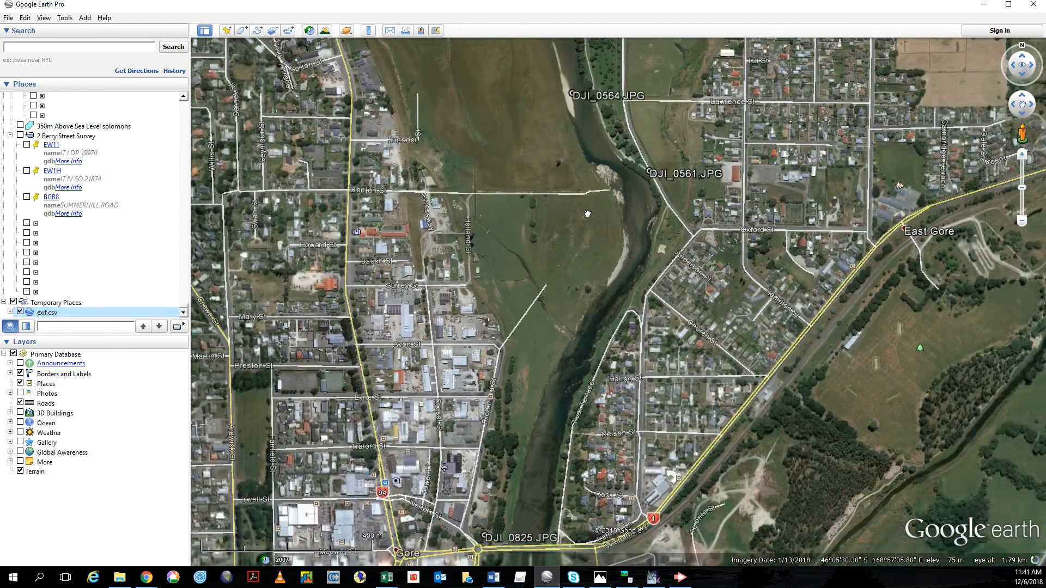
{"action": "left_click_drag", "start_coordinate": [616, 210], "coordinate": [599, 251]}
{"action": "scroll", "coordinate": [598, 250], "scroll_direction": "up", "scroll_amount": 3}
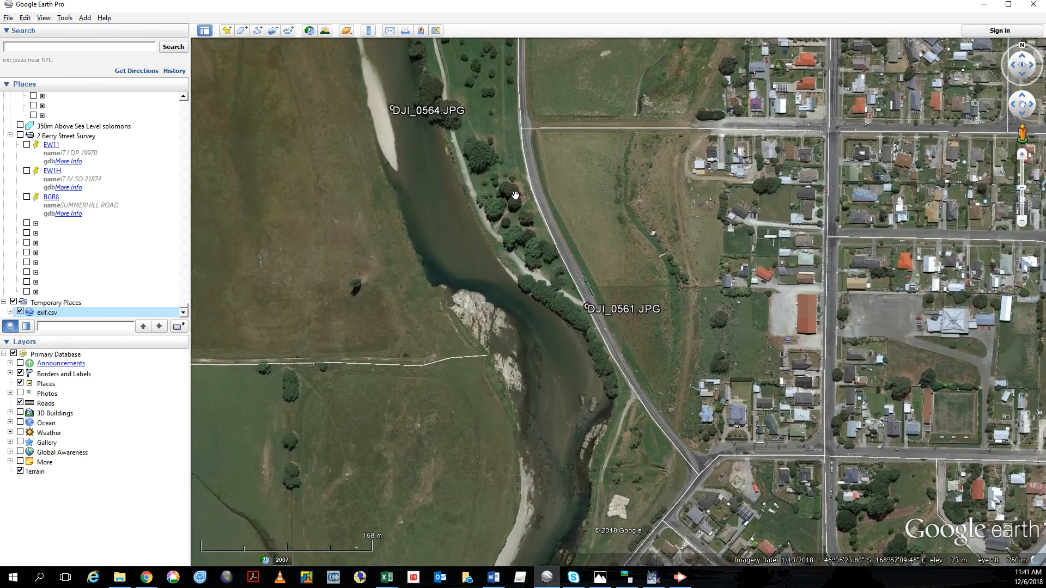
{"action": "scroll", "coordinate": [474, 263], "scroll_direction": "up", "scroll_amount": 2}
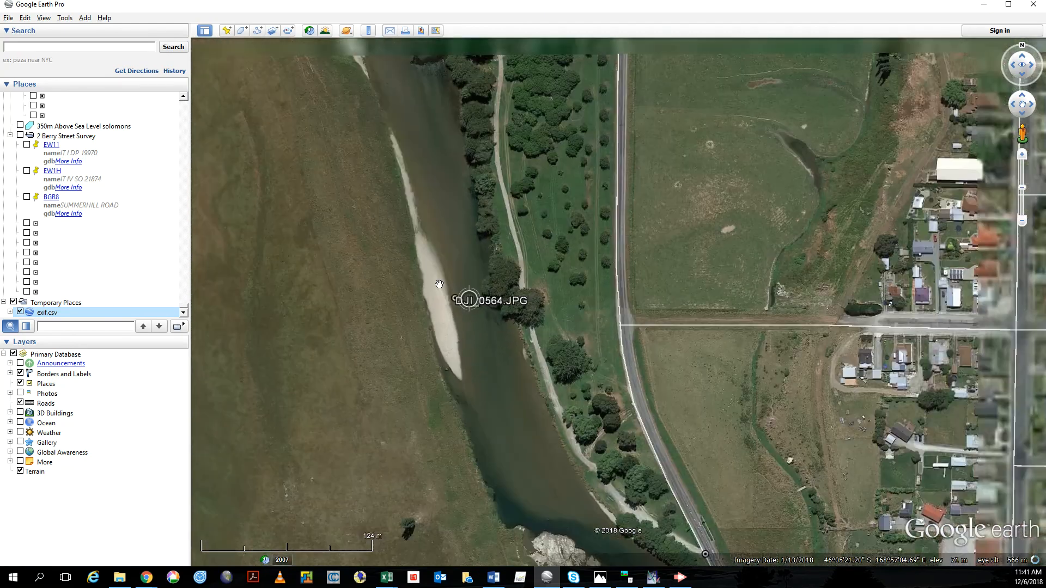
Expand the exif.csv folder and inspect the details of the DJI_0561.JPG, DJI_0564.JPG and DJI_0825.JPG placemarks in turn
{"action": "left_click", "coordinate": [10, 312]}
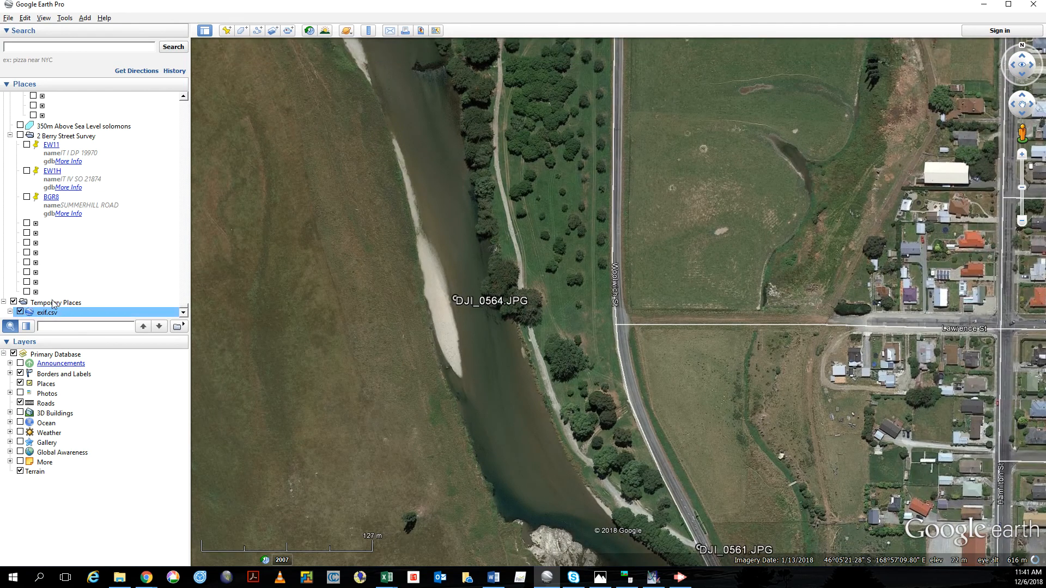
{"action": "left_click", "coordinate": [16, 312]}
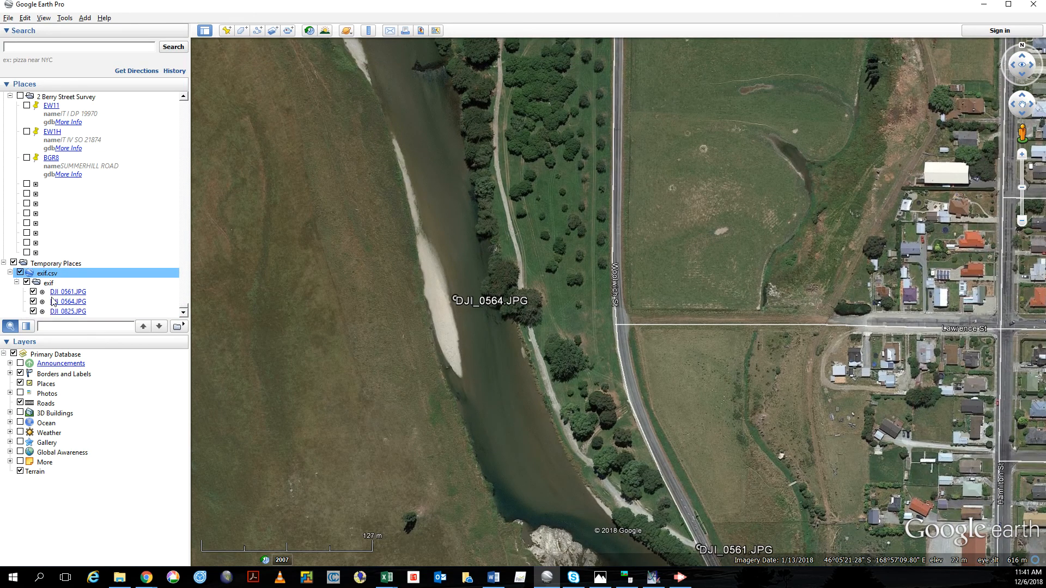
{"action": "left_click", "coordinate": [62, 294]}
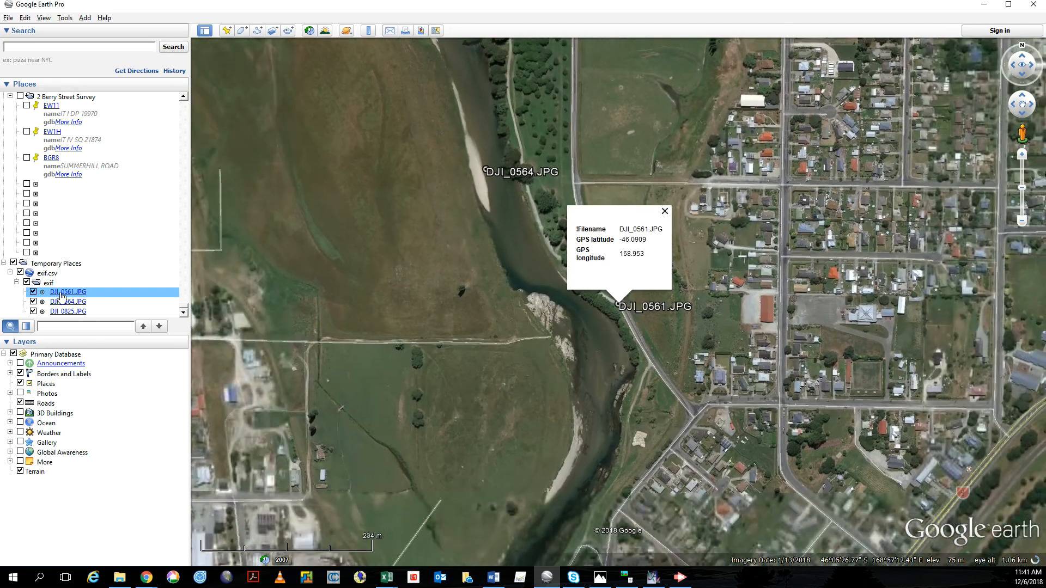
{"action": "left_click", "coordinate": [64, 303]}
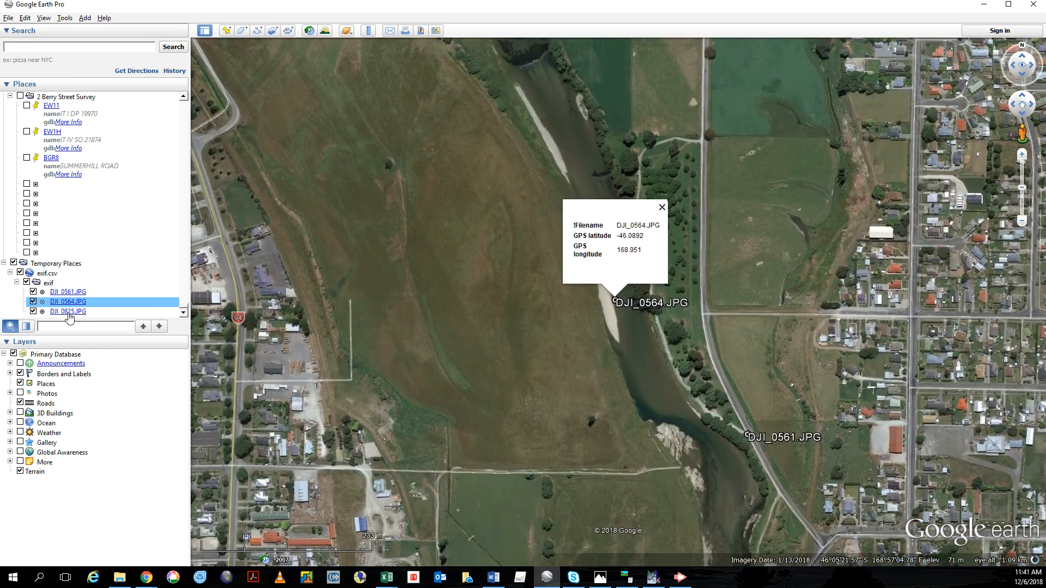
{"action": "left_click", "coordinate": [69, 313]}
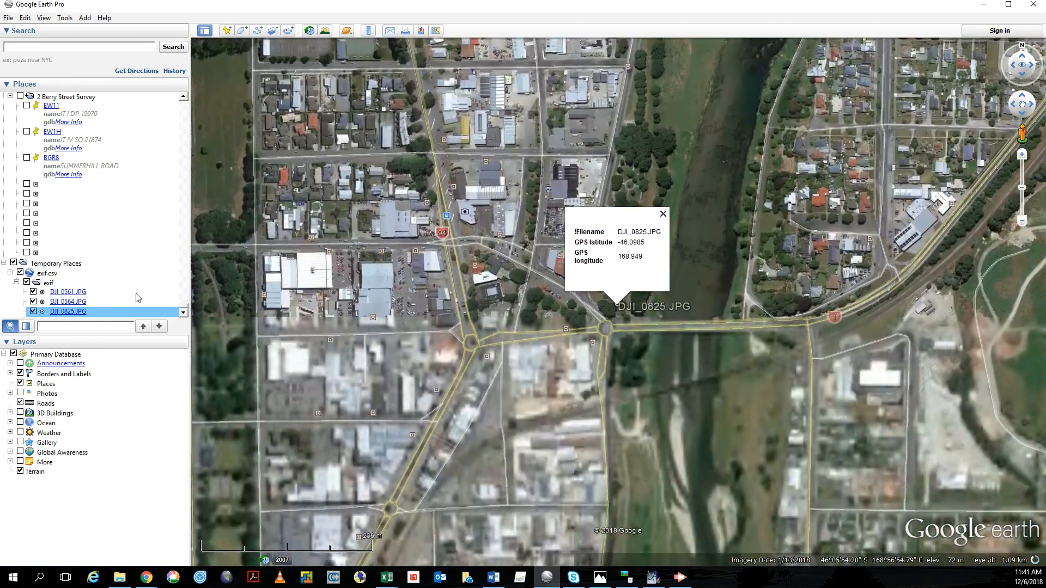